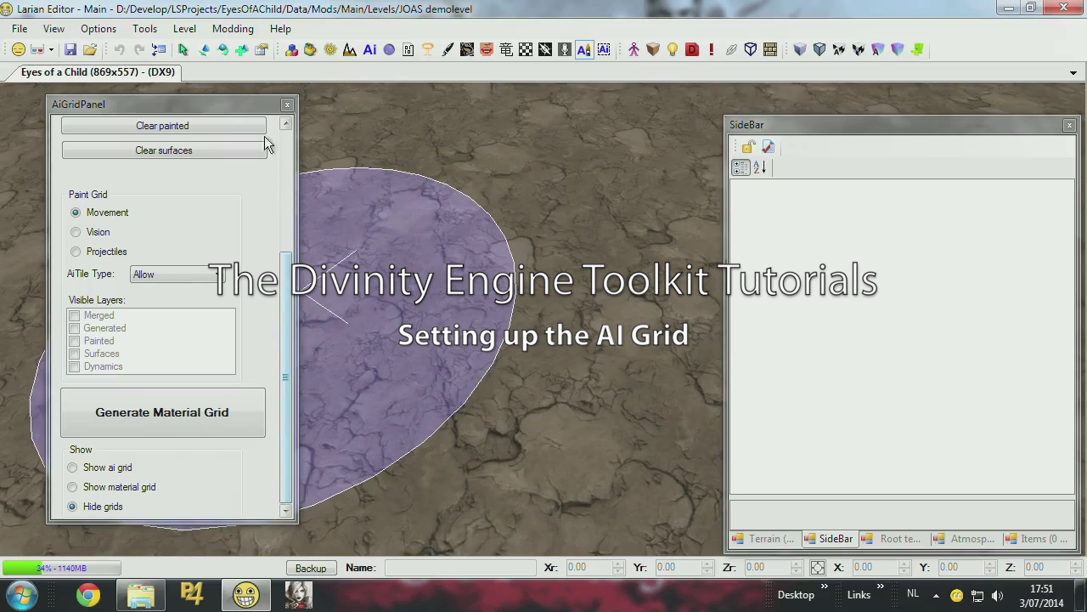
# - Show the AI grid over the terrain, examine it at different zoom levels, and hide the grids again
pyautogui.click(204, 49)
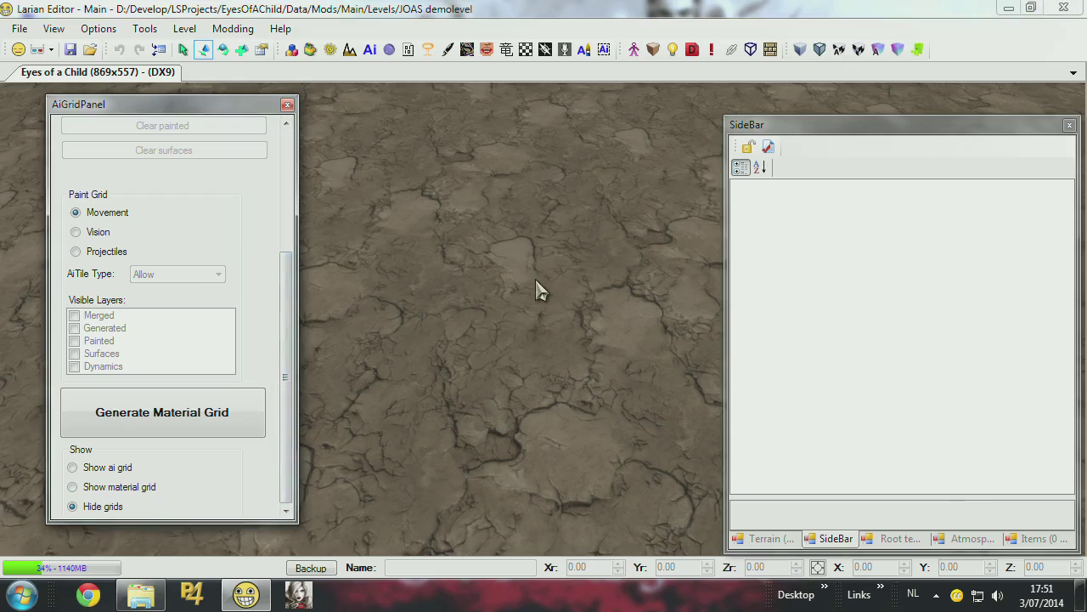
pyautogui.click(100, 470)
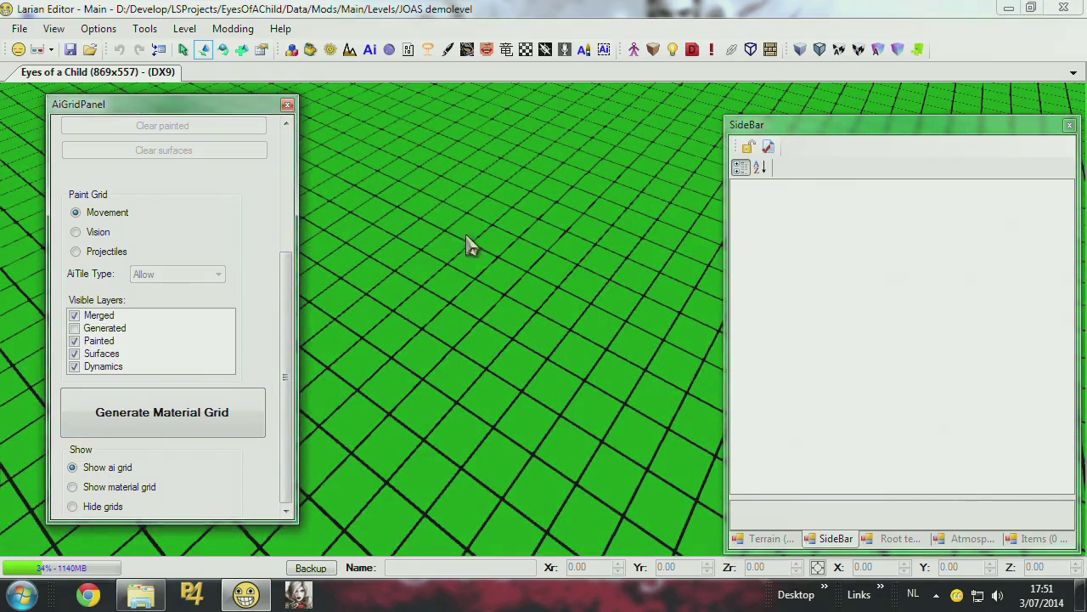
pyautogui.scroll(-10, 501, 389)
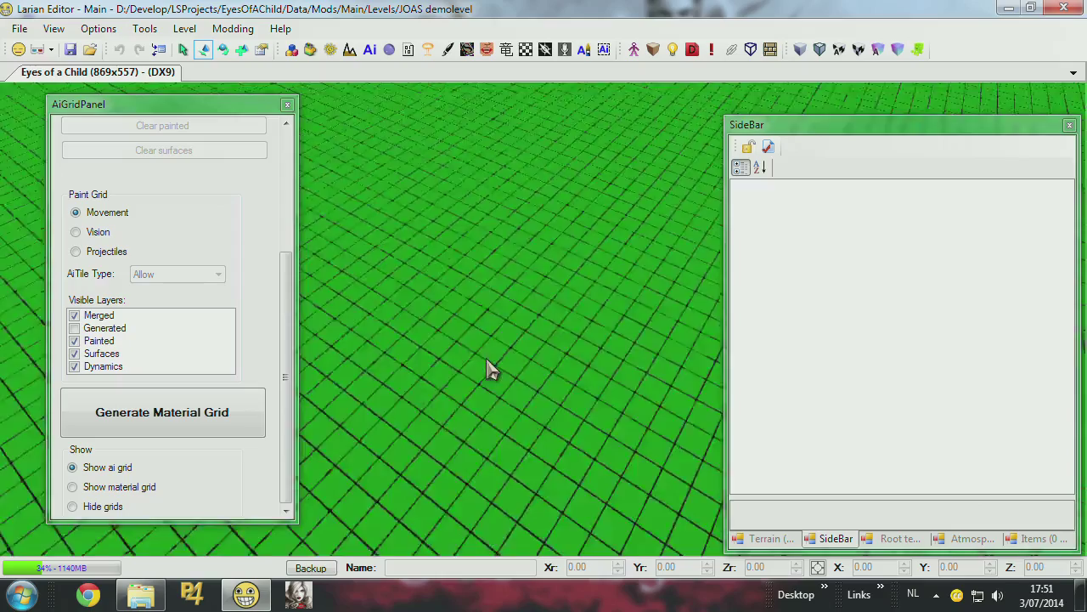
pyautogui.scroll(10, 505, 388)
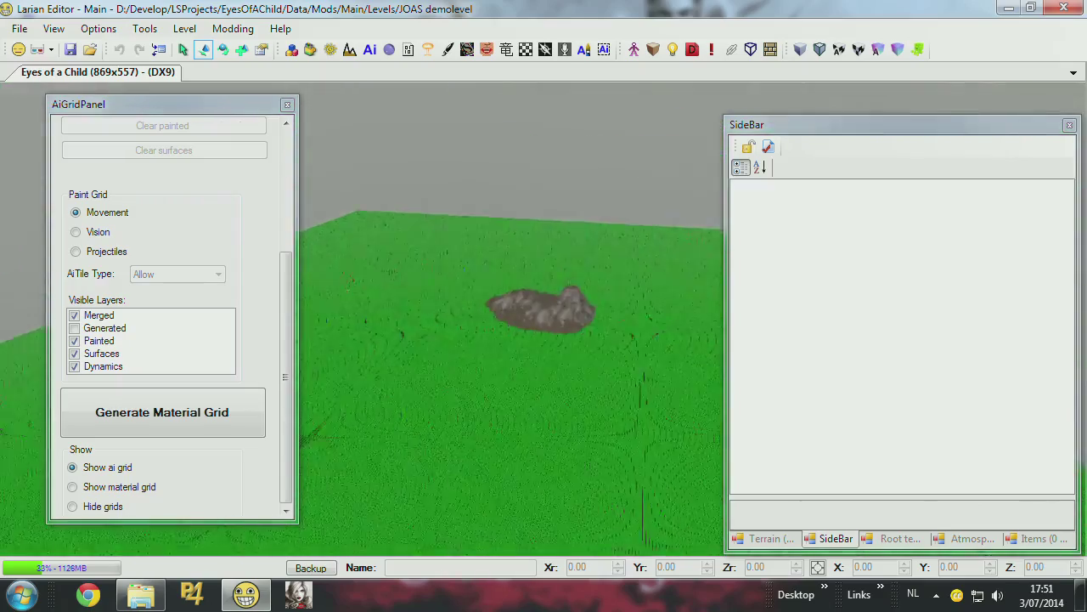
pyautogui.scroll(-3, 513, 388)
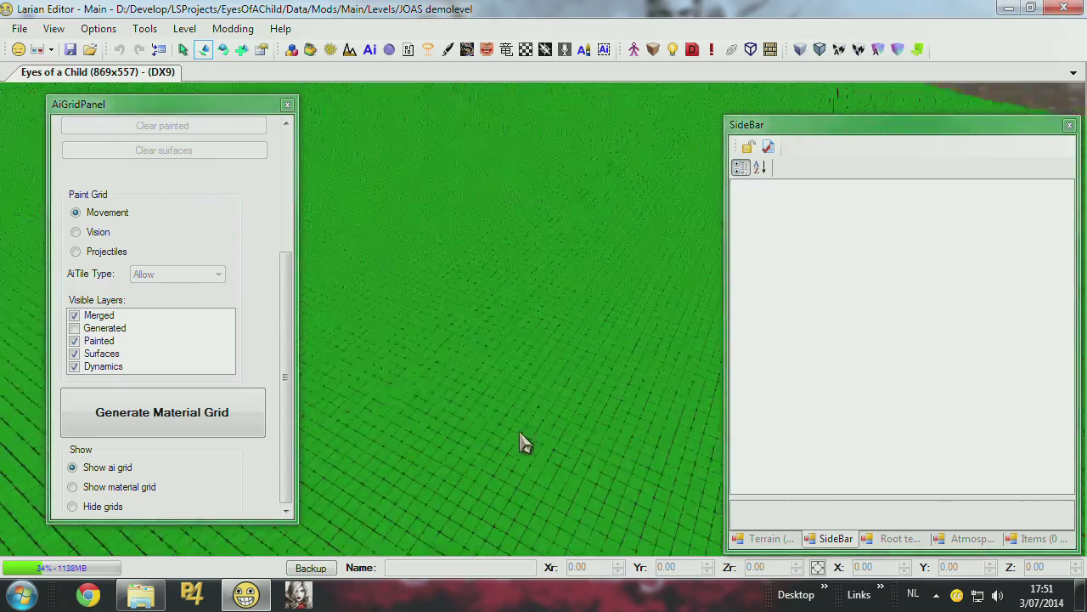
pyautogui.click(94, 508)
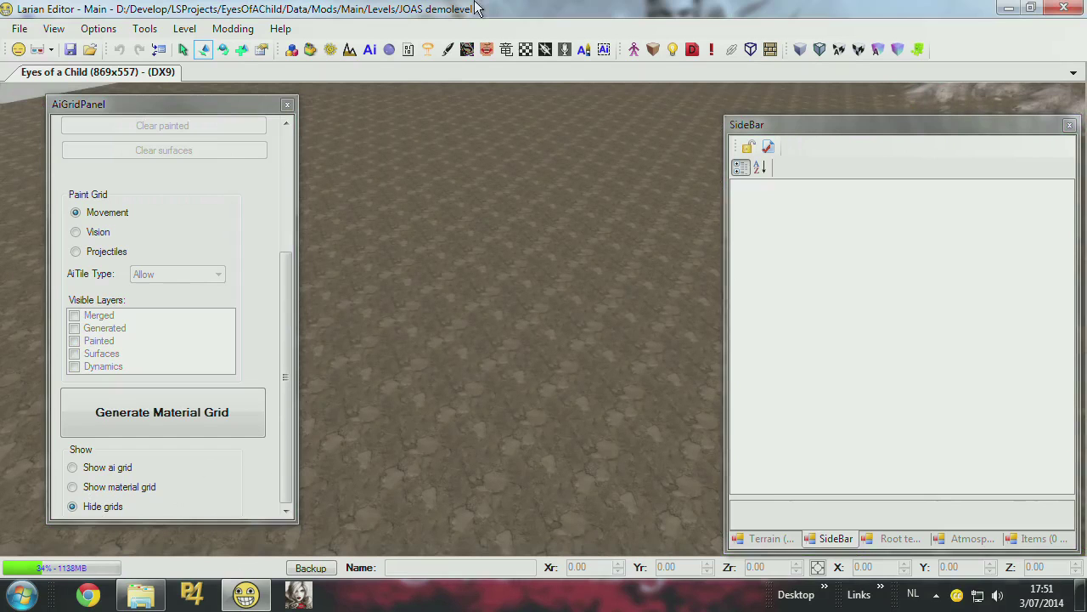
# - Raise two adjoining hills and a larger irregular cluster of hills beside them on the flat terrain
pyautogui.click(351, 51)
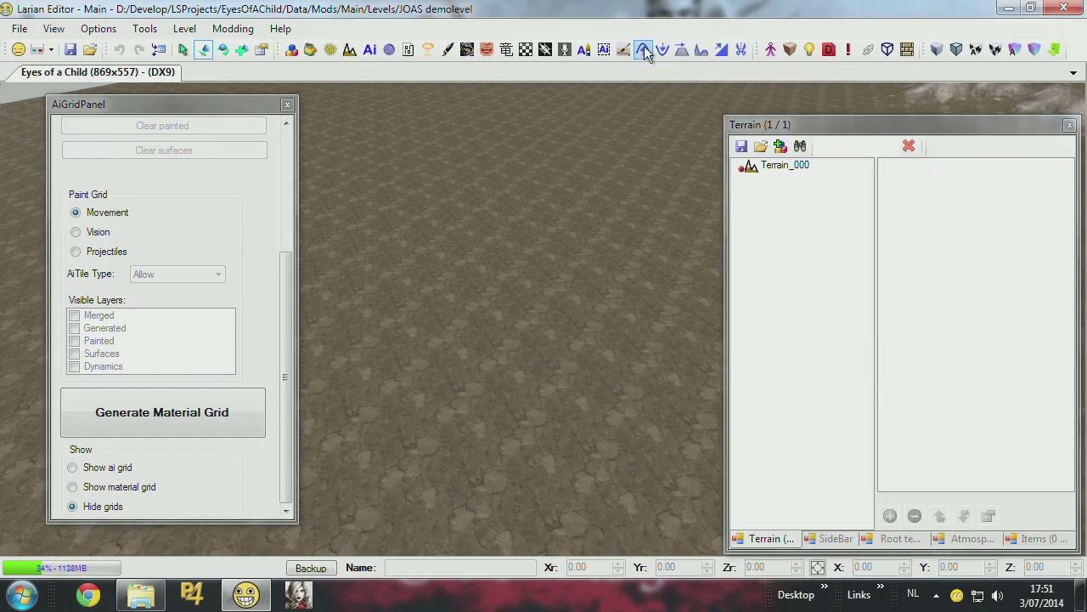
pyautogui.click(701, 49)
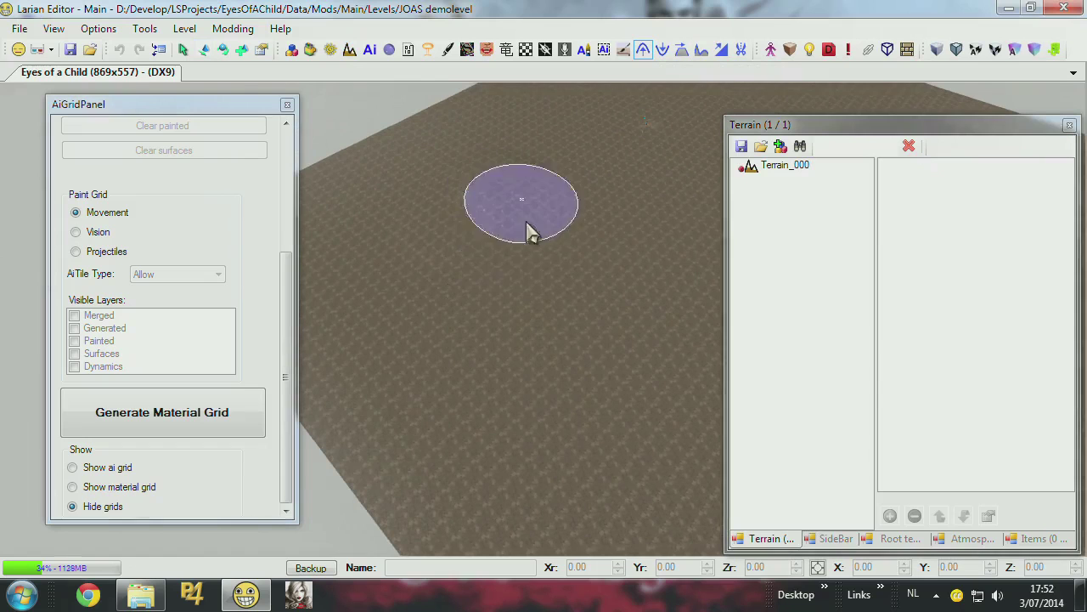
pyautogui.moveTo(413, 295)
pyautogui.mouseDown()
pyautogui.moveTo(477, 185)
pyautogui.moveTo(511, 195)
pyautogui.mouseUp()
pyautogui.moveTo(674, 224); pyautogui.dragTo(663, 228)
pyautogui.moveTo(660, 217); pyautogui.dragTo(662, 274)
pyautogui.moveTo(603, 297); pyautogui.dragTo(649, 233)
pyautogui.moveTo(588, 267)
pyautogui.mouseDown()
pyautogui.moveTo(598, 275)
pyautogui.moveTo(557, 239)
pyautogui.moveTo(624, 240)
pyautogui.moveTo(635, 302)
pyautogui.moveTo(569, 358)
pyautogui.moveTo(620, 304)
pyautogui.moveTo(630, 328)
pyautogui.mouseUp()
pyautogui.moveTo(596, 347); pyautogui.dragTo(578, 369)
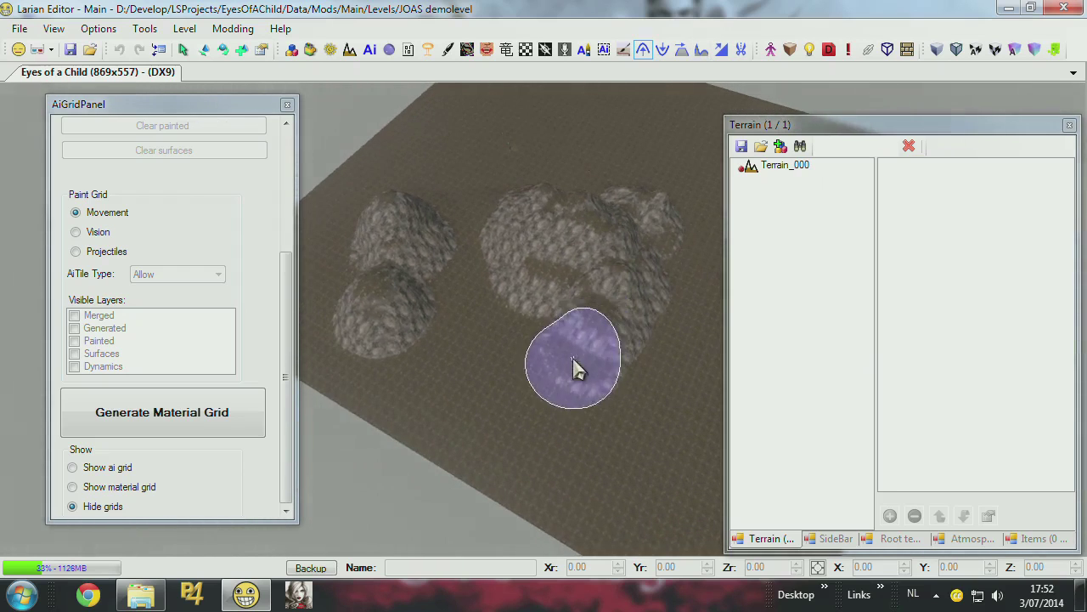
pyautogui.moveTo(578, 369); pyautogui.dragTo(562, 295)
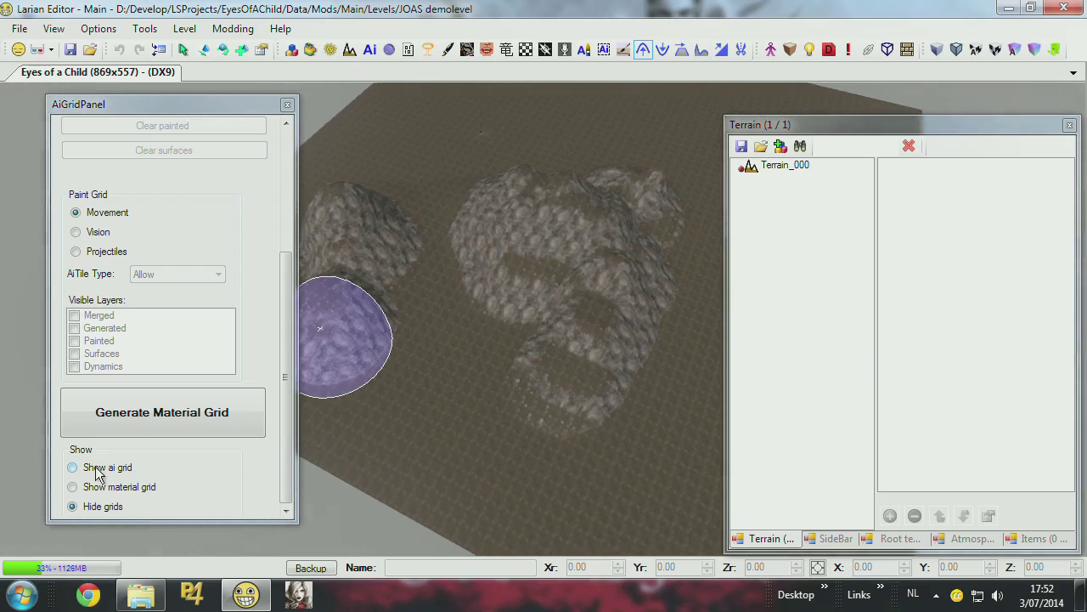
# - Show the AI grid and run a full generation so it covers the raised hills
pyautogui.click(96, 469)
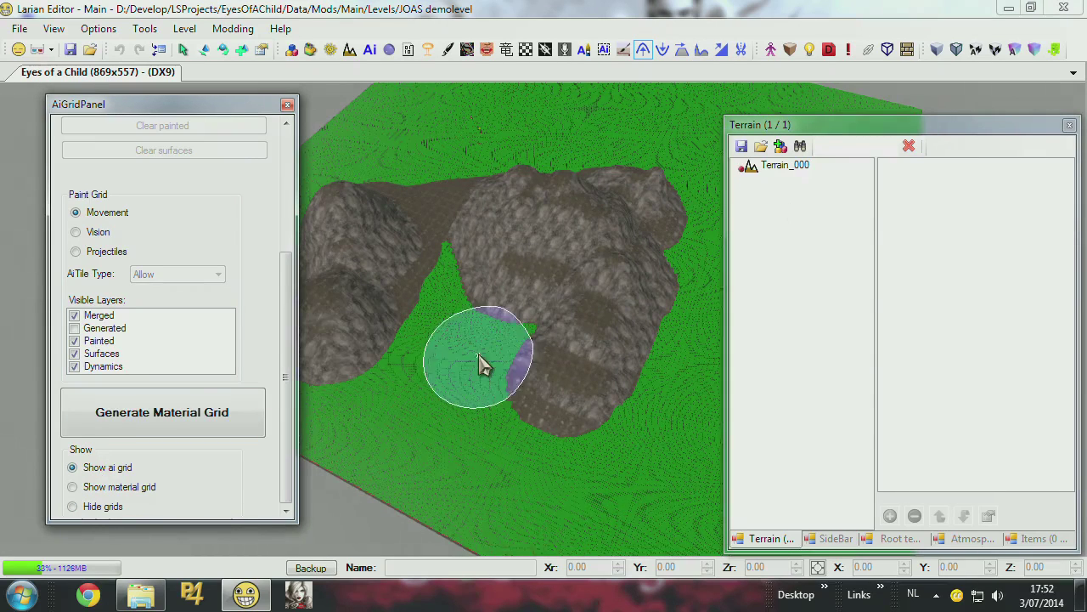
pyautogui.moveTo(289, 281); pyautogui.dragTo(243, 150)
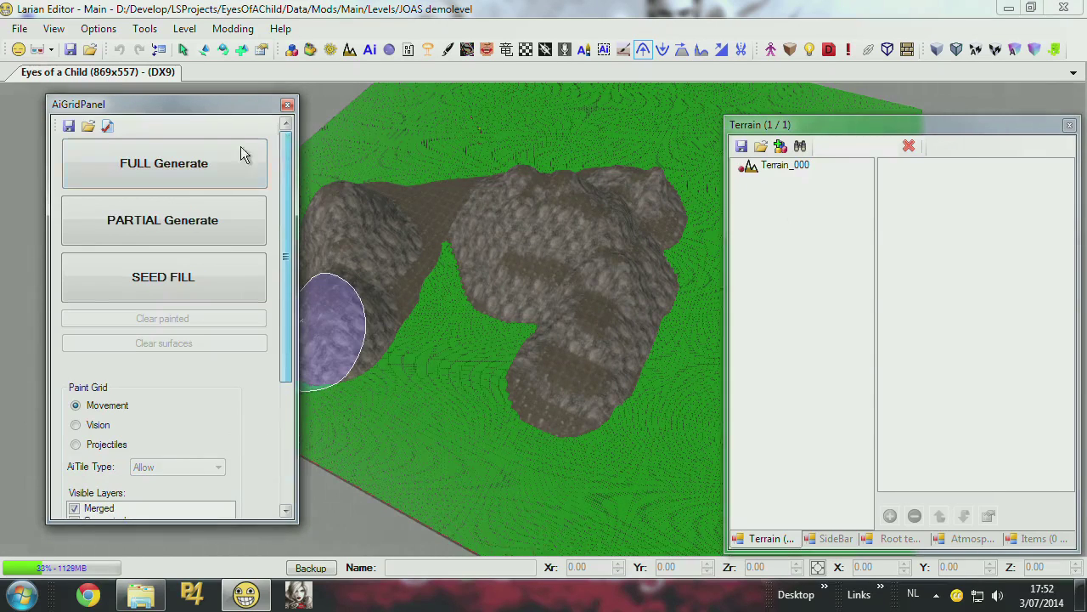
pyautogui.click(170, 164)
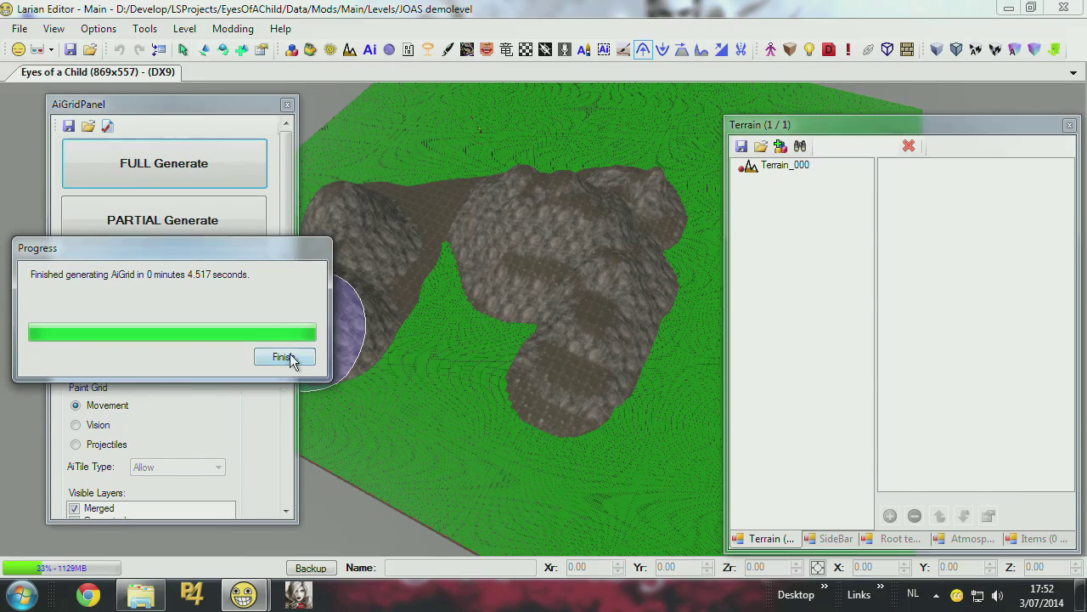
pyautogui.click(286, 357)
pyautogui.moveTo(475, 340); pyautogui.dragTo(498, 323, button='middle')
pyautogui.scroll(5, 476, 328)
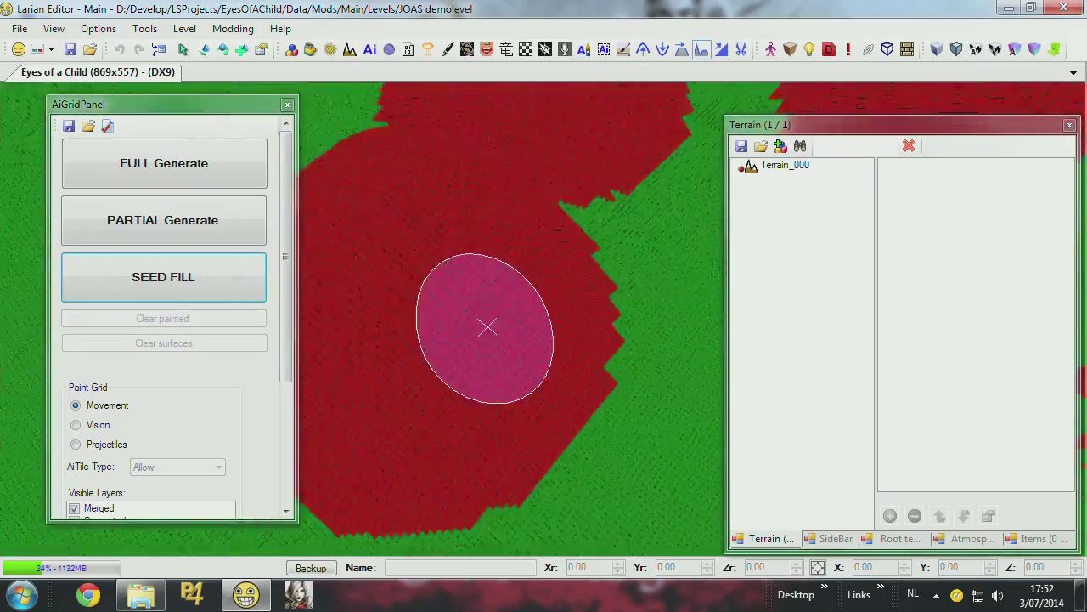
pyautogui.scroll(-5, 487, 327)
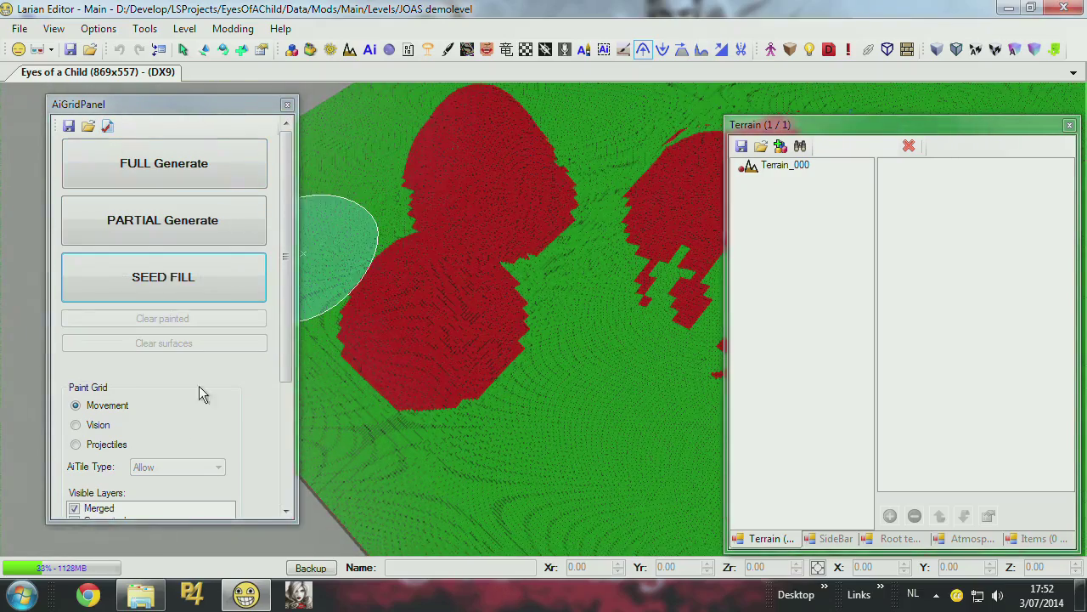
# - Hide the grids and flatten the top of the front hill of the adjoining pair with the flatten terrain brush
pyautogui.scroll(-3, 279, 480)
pyautogui.click(104, 506)
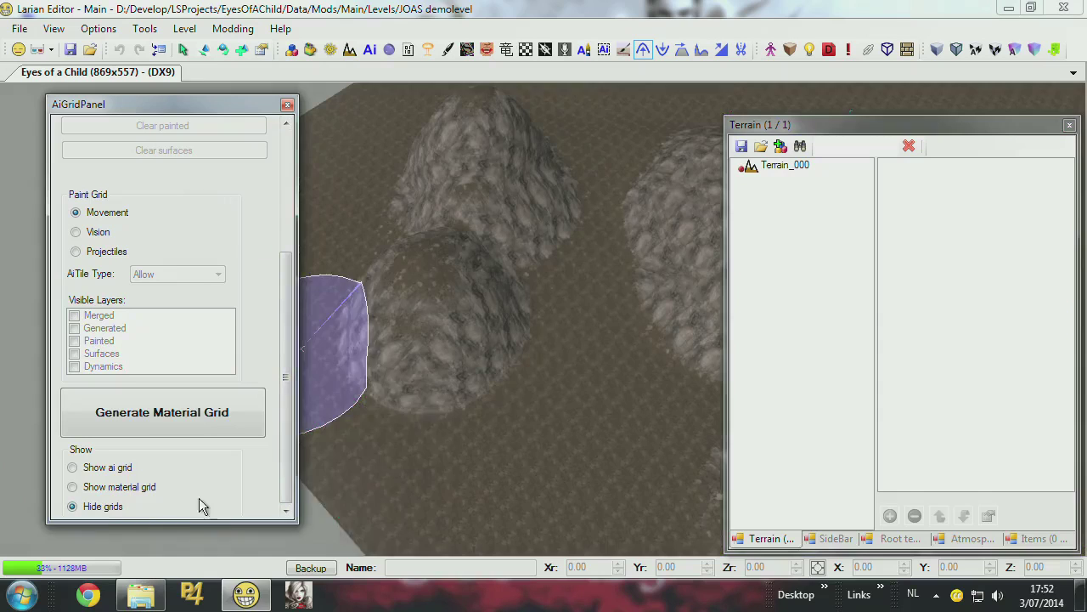
pyautogui.click(684, 50)
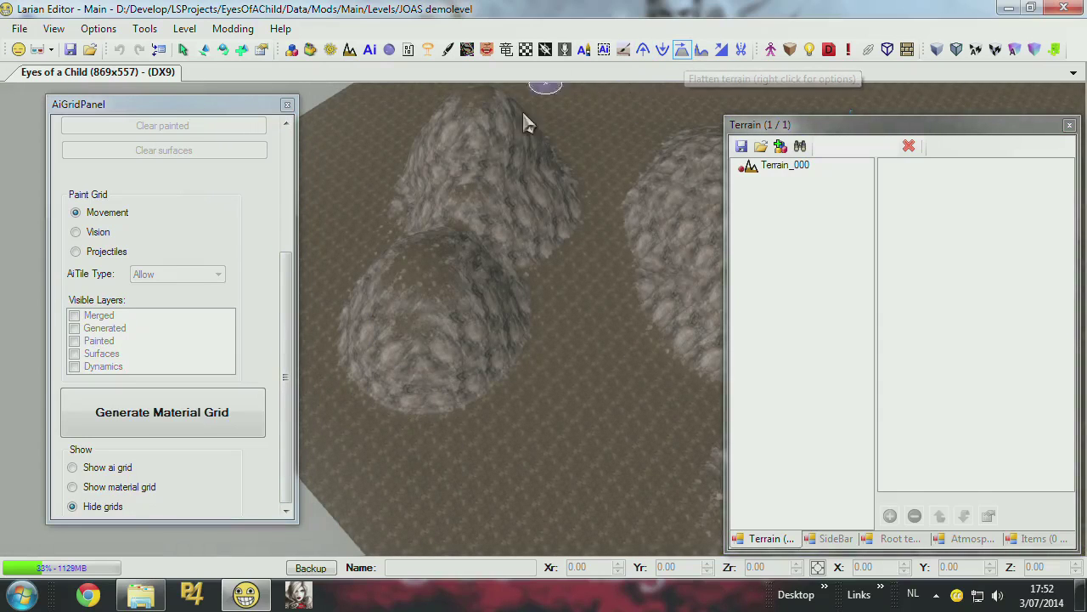
pyautogui.moveTo(457, 265)
pyautogui.mouseDown()
pyautogui.moveTo(413, 252)
pyautogui.moveTo(412, 304)
pyautogui.moveTo(454, 291)
pyautogui.moveTo(164, 257)
pyautogui.mouseUp()
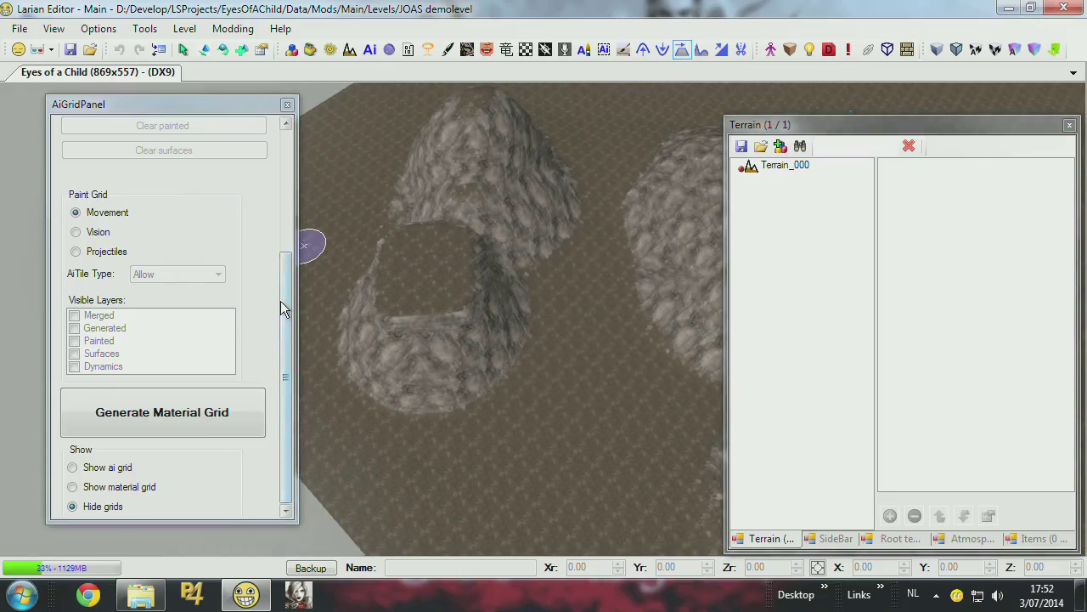
# - Show the AI grid again and select the AI grid area around the flattened hill
pyautogui.moveTo(285, 310); pyautogui.dragTo(284, 146)
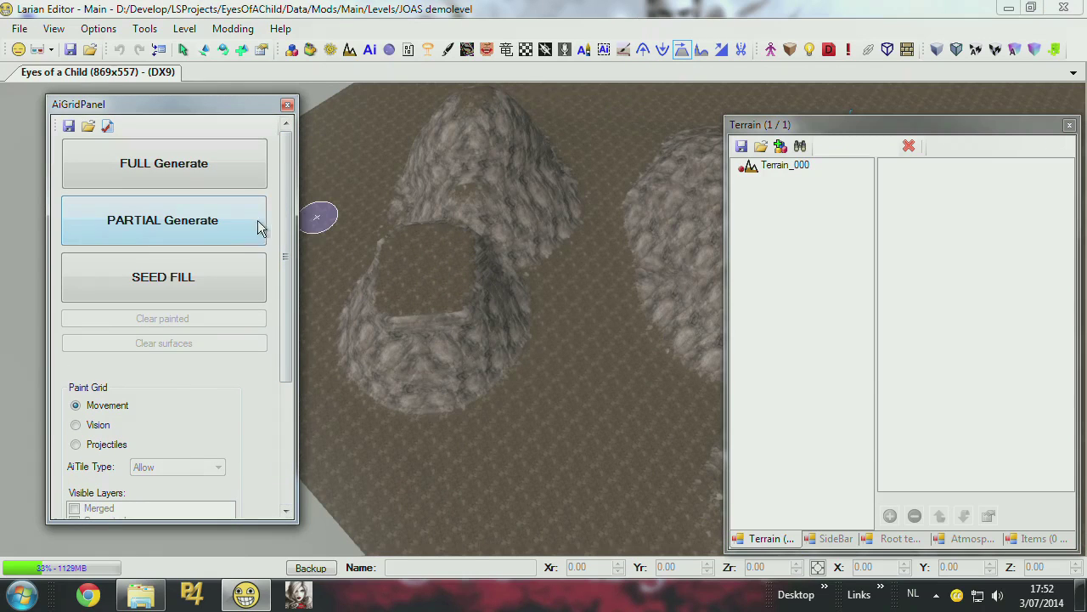
pyautogui.moveTo(286, 297); pyautogui.dragTo(280, 516)
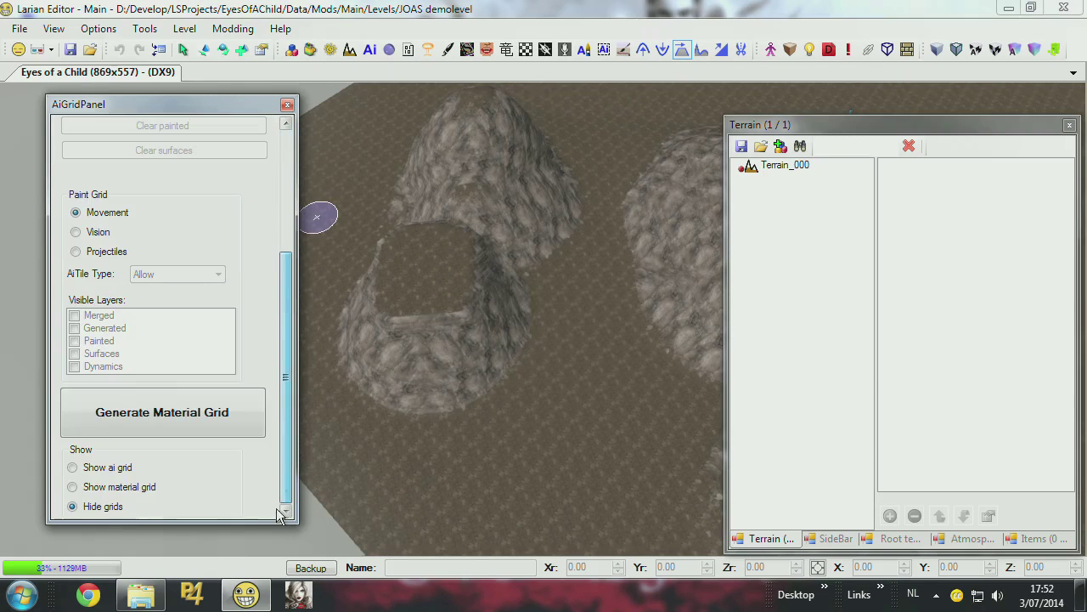
pyautogui.click(73, 467)
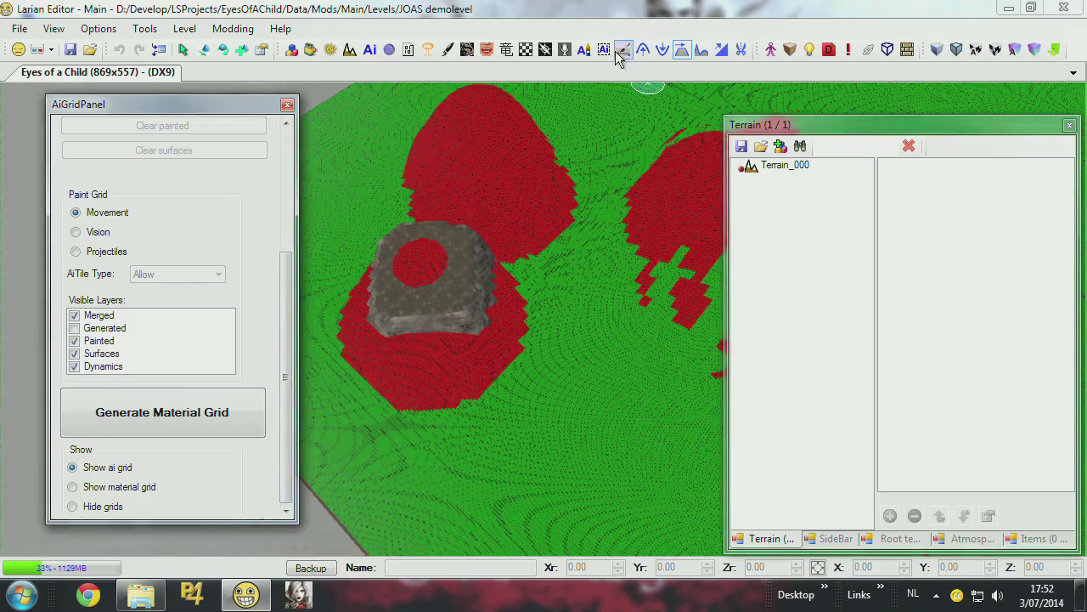
pyautogui.click(605, 50)
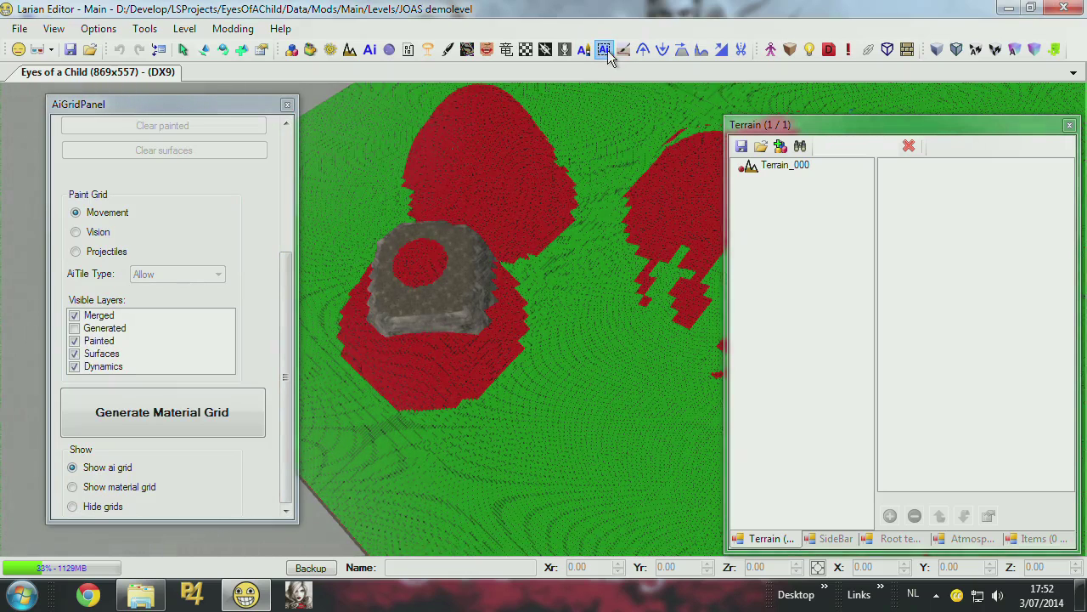
pyautogui.moveTo(339, 429)
pyautogui.mouseDown()
pyautogui.moveTo(454, 354)
pyautogui.moveTo(561, 250)
pyautogui.mouseUp()
pyautogui.moveTo(649, 335); pyautogui.dragTo(221, 312)
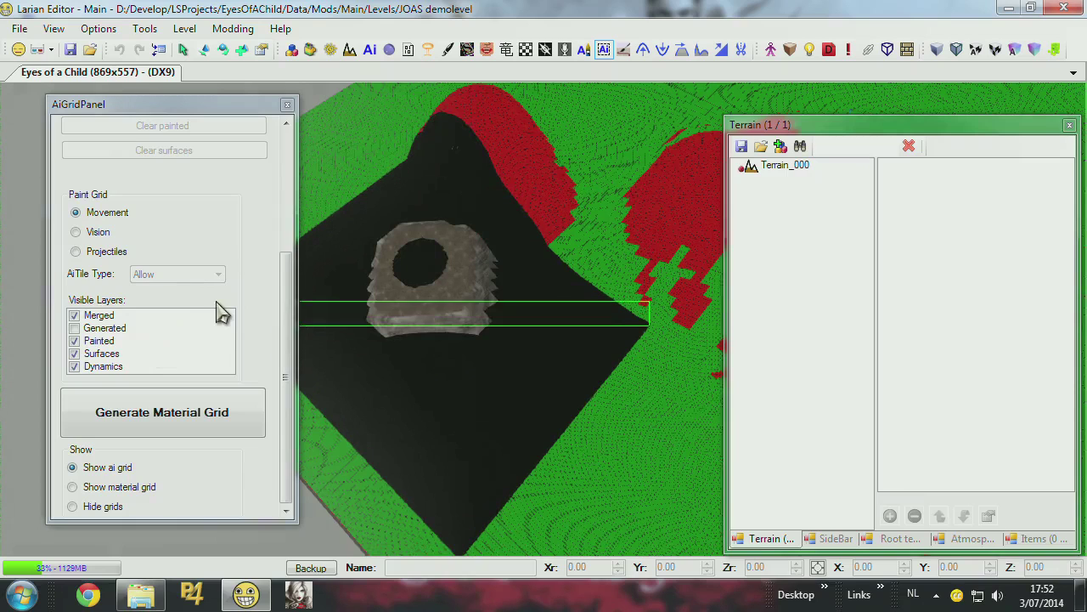
# - Run a partial AI grid generation for the selected area around the flattened hill
pyautogui.moveTo(288, 259); pyautogui.dragTo(288, 127)
pyautogui.click(151, 219)
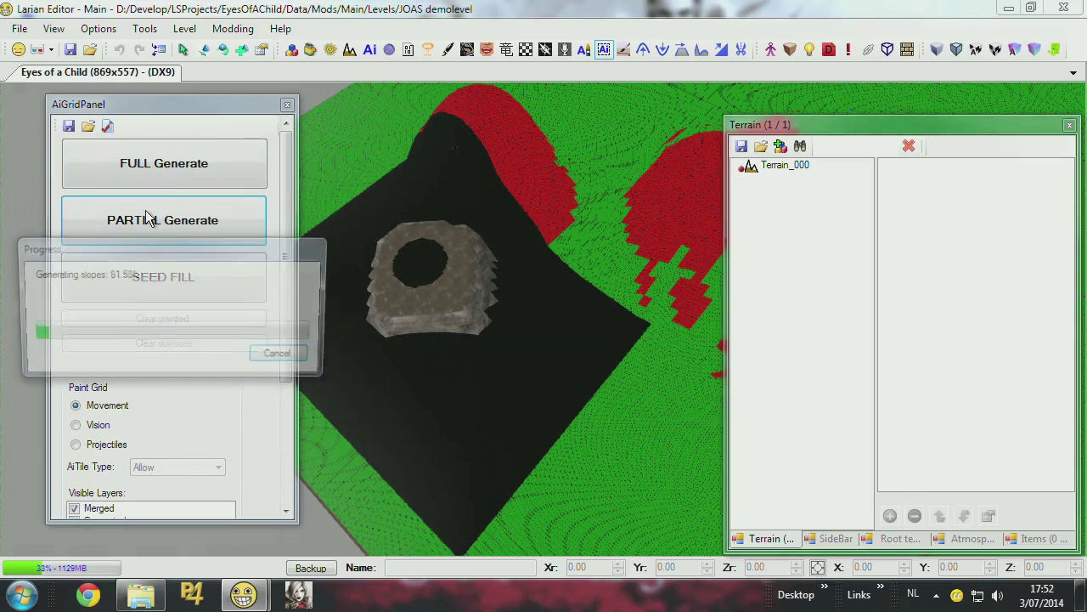
pyautogui.click(285, 356)
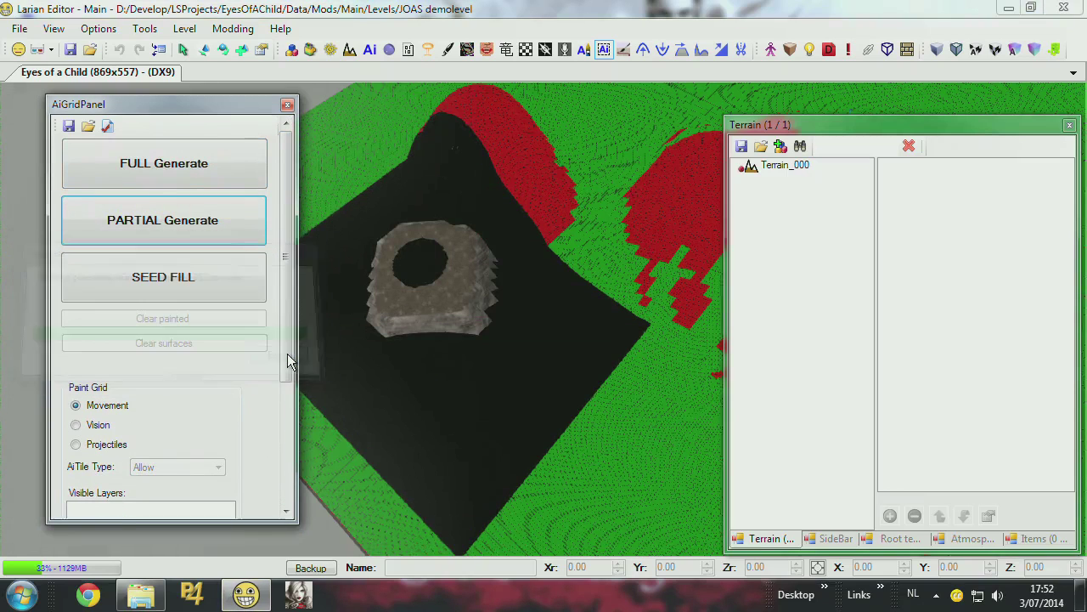
pyautogui.moveTo(474, 274); pyautogui.dragTo(509, 280, button='right')
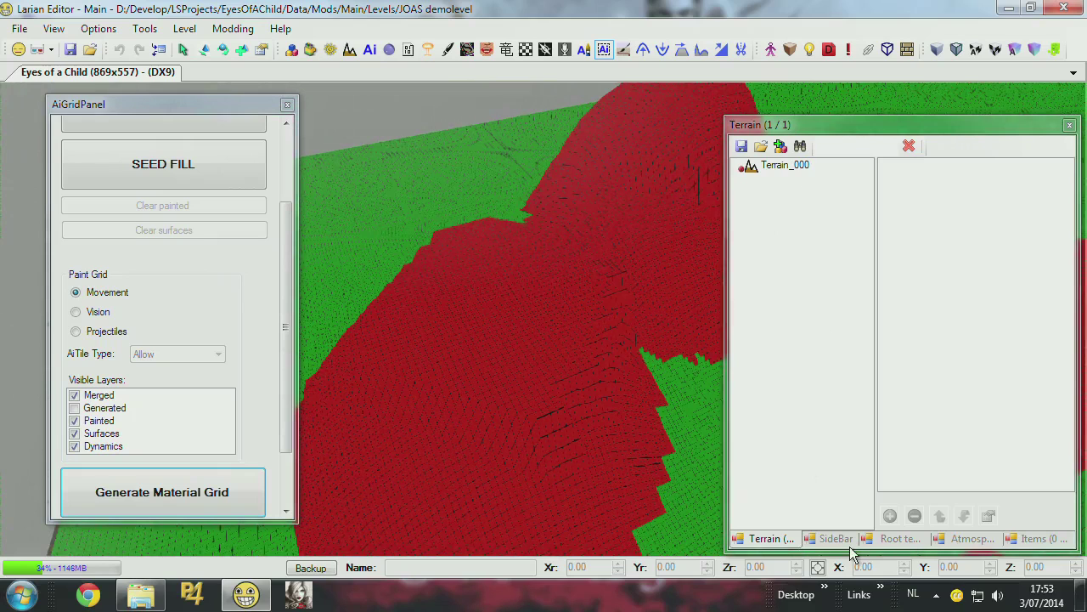
# - Find the AiSeeder root template by searching for "aiseeder" and place one on the flattened hilltop
pyautogui.click(900, 538)
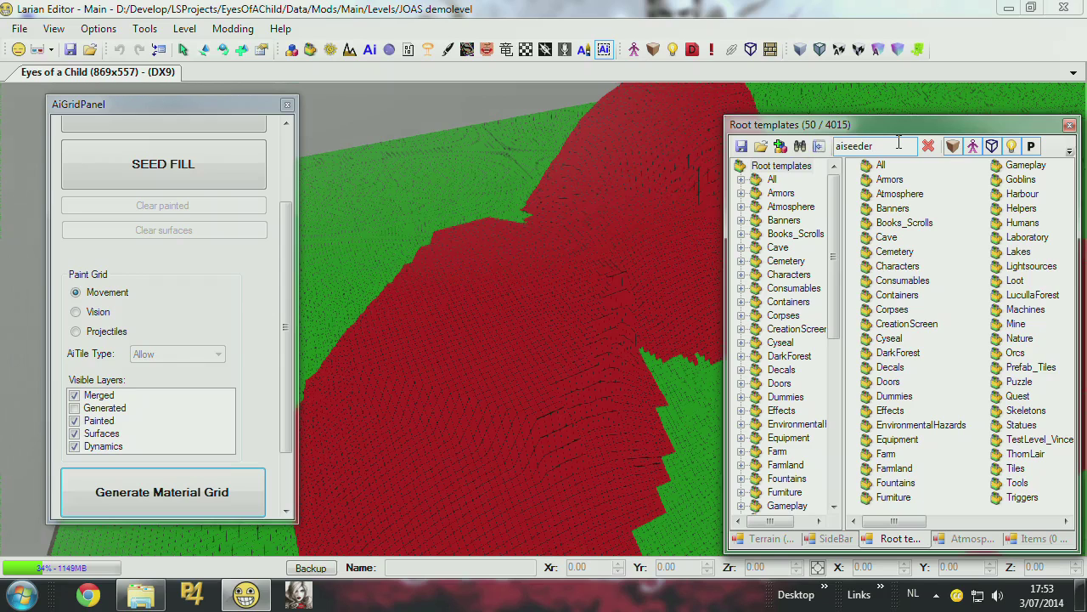
pyautogui.click(772, 180)
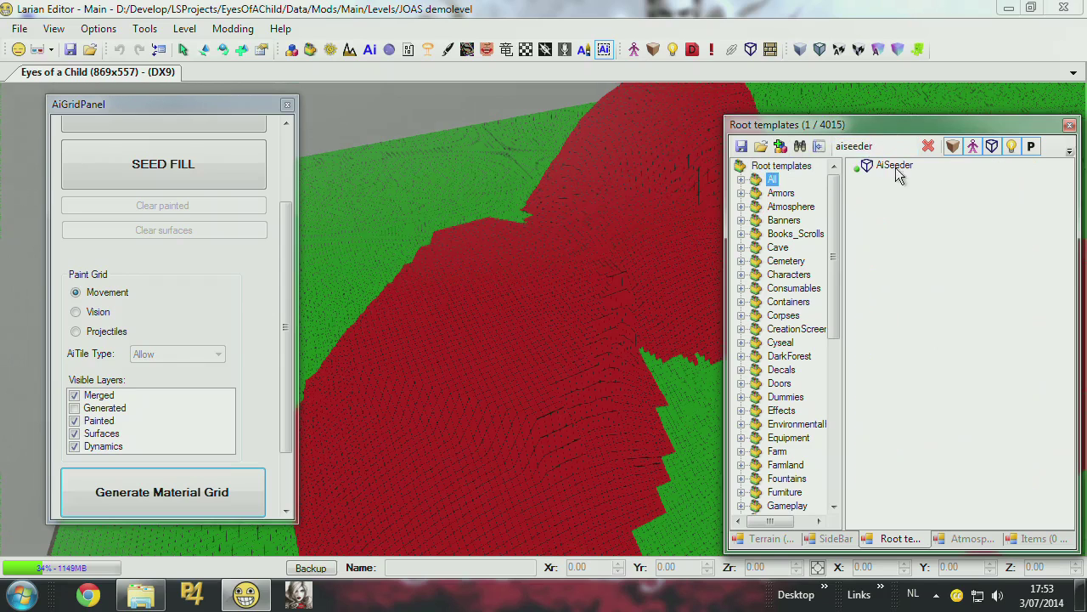
pyautogui.click(896, 167)
pyautogui.moveTo(887, 169); pyautogui.dragTo(524, 221)
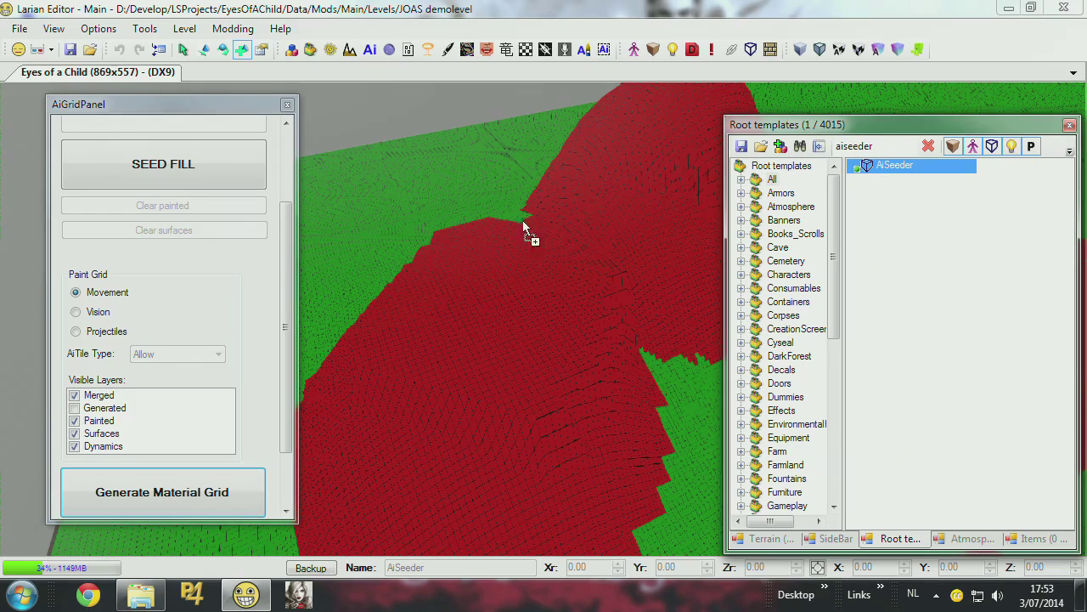
pyautogui.click(500, 306)
# - Run a seed fill of the AI grid from the seeder on the flattened hilltop
pyautogui.click(203, 49)
pyautogui.click(206, 171)
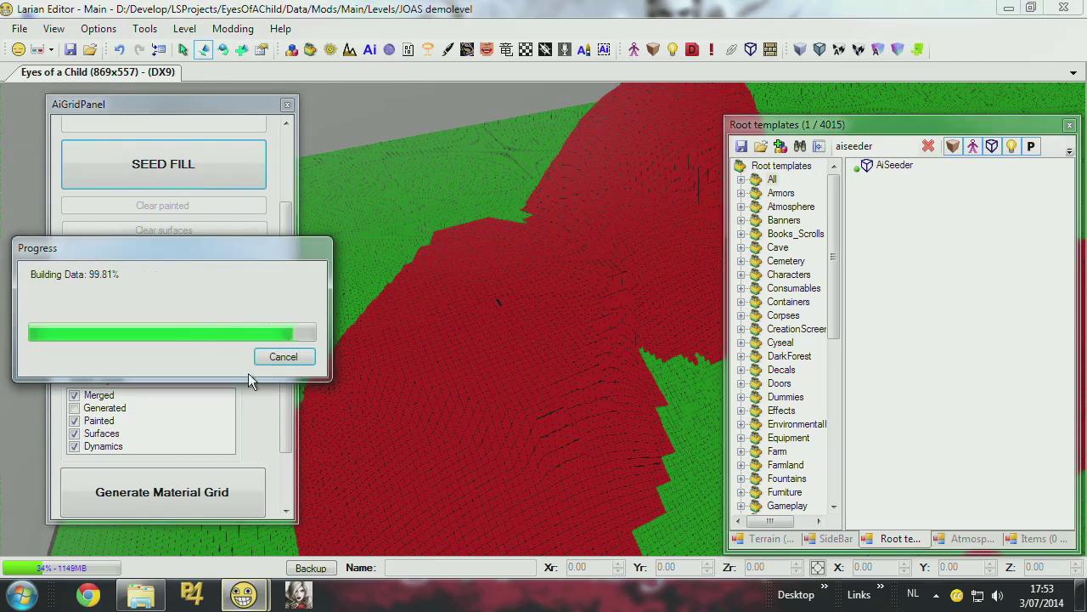
pyautogui.click(282, 353)
# - Examine the AI grid on the flattened hilltop and around the neighbouring hills from several angles
pyautogui.moveTo(512, 280); pyautogui.dragTo(592, 266, button='middle')
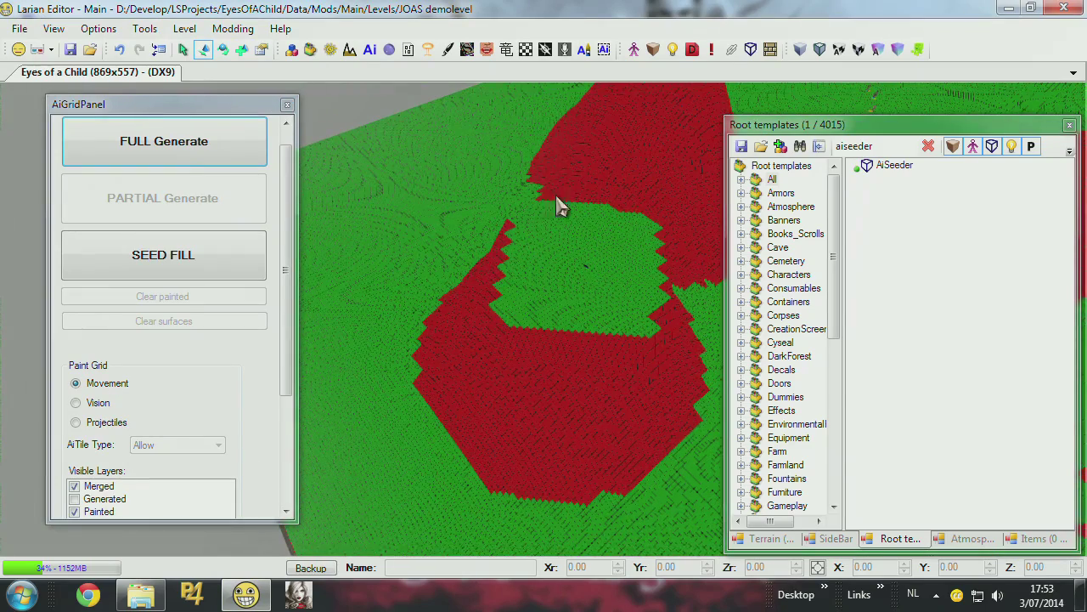
pyautogui.moveTo(643, 320); pyautogui.dragTo(605, 306, button='middle')
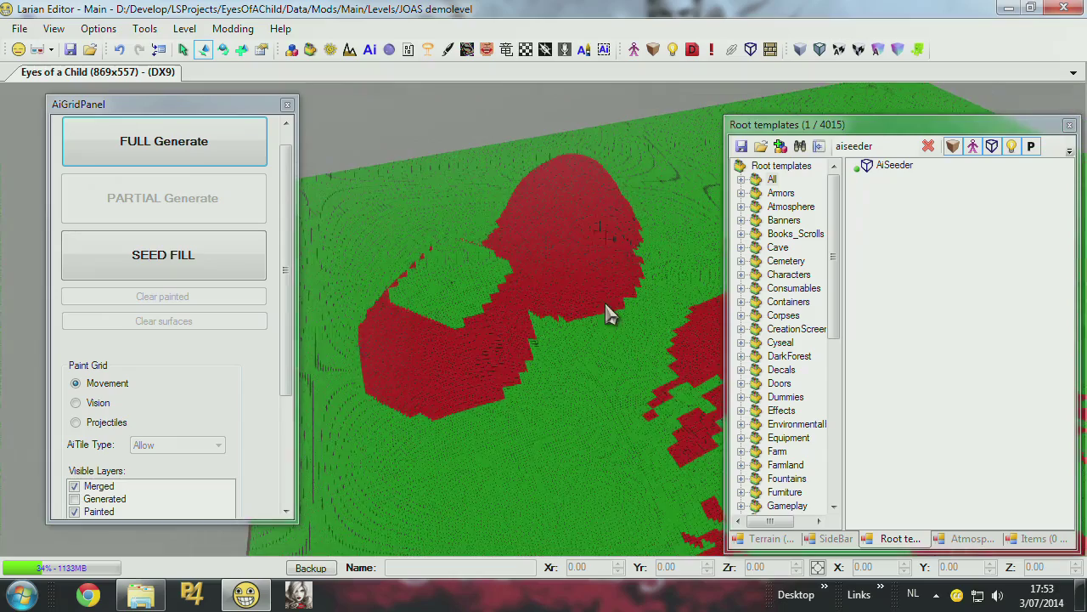
pyautogui.moveTo(509, 337); pyautogui.dragTo(510, 374, button='middle')
pyautogui.scroll(5, 544, 378)
pyautogui.scroll(-5, 488, 391)
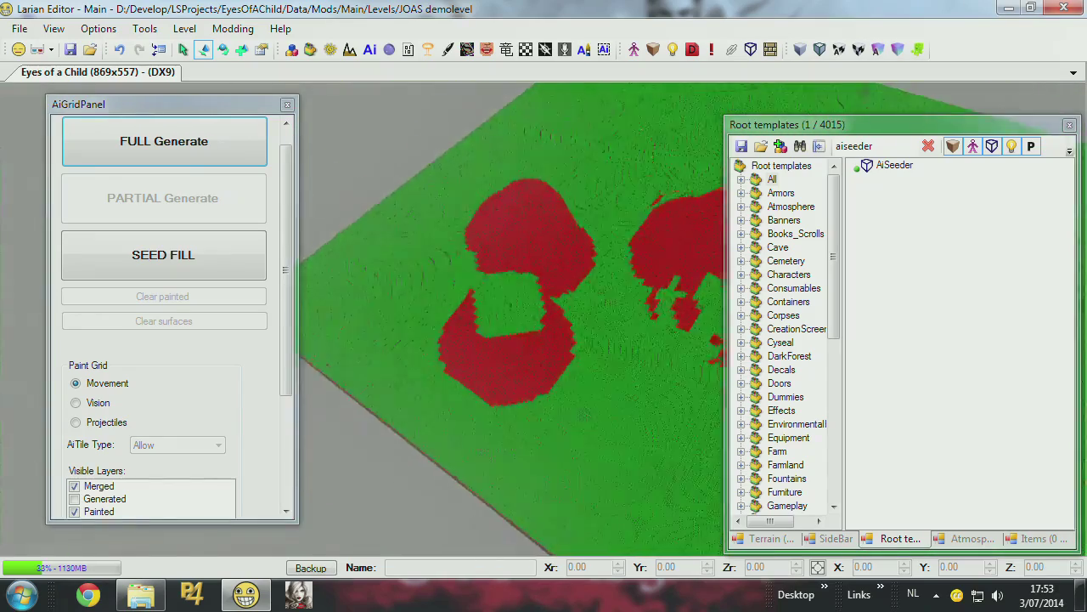
pyautogui.scroll(-2, 508, 347)
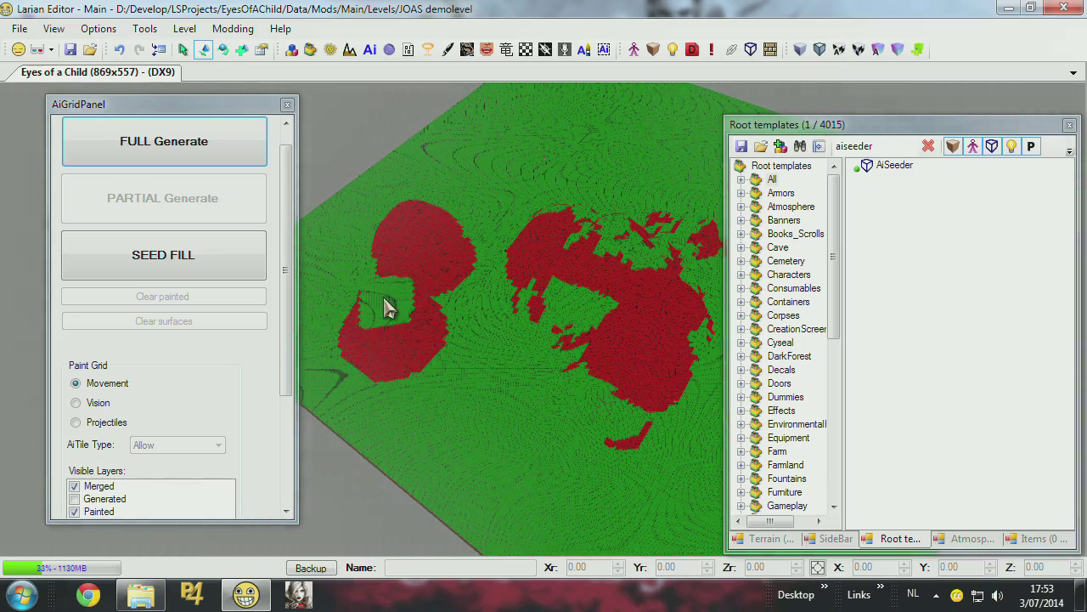
pyautogui.moveTo(608, 277); pyautogui.dragTo(286, 342, button='middle')
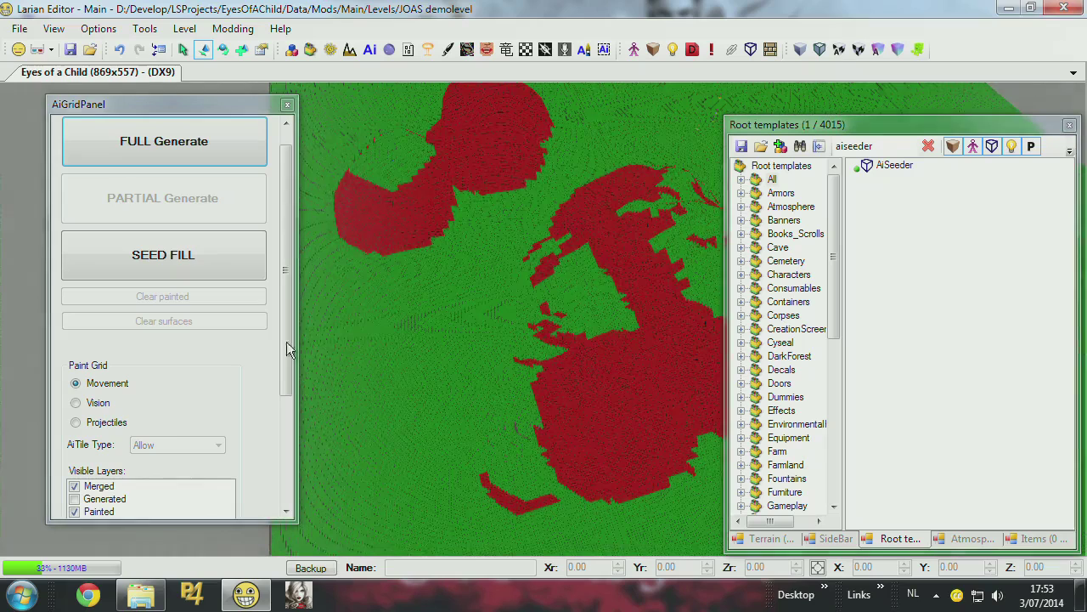
# - Activate the Paint Ai tool with the Movement grid and the Allow tile type, and show the AI grid
pyautogui.scroll(-3, 279, 326)
pyautogui.click(73, 507)
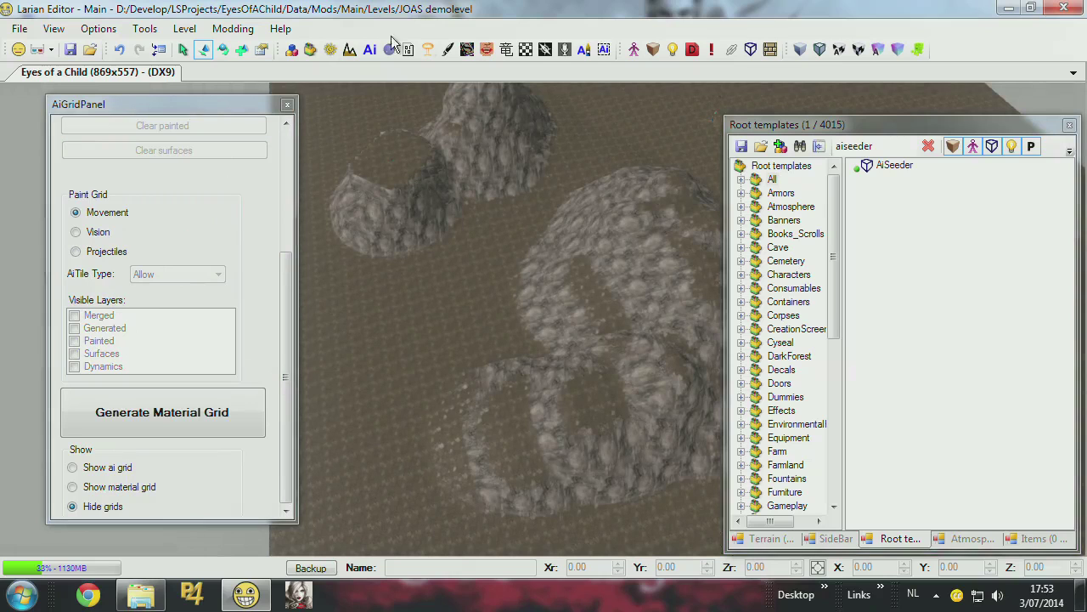
pyautogui.click(584, 48)
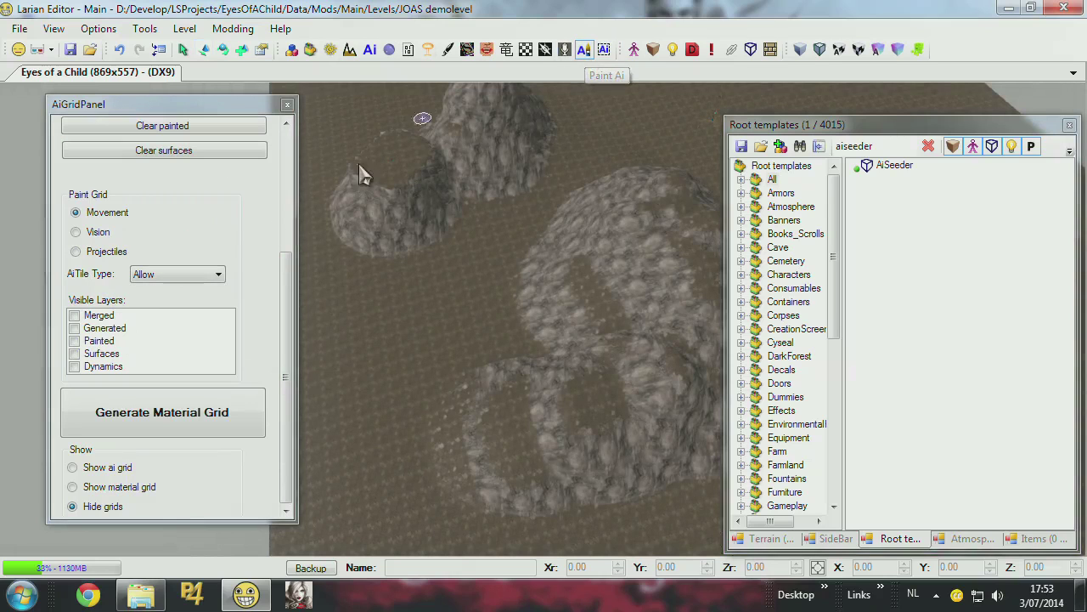
pyautogui.click(215, 275)
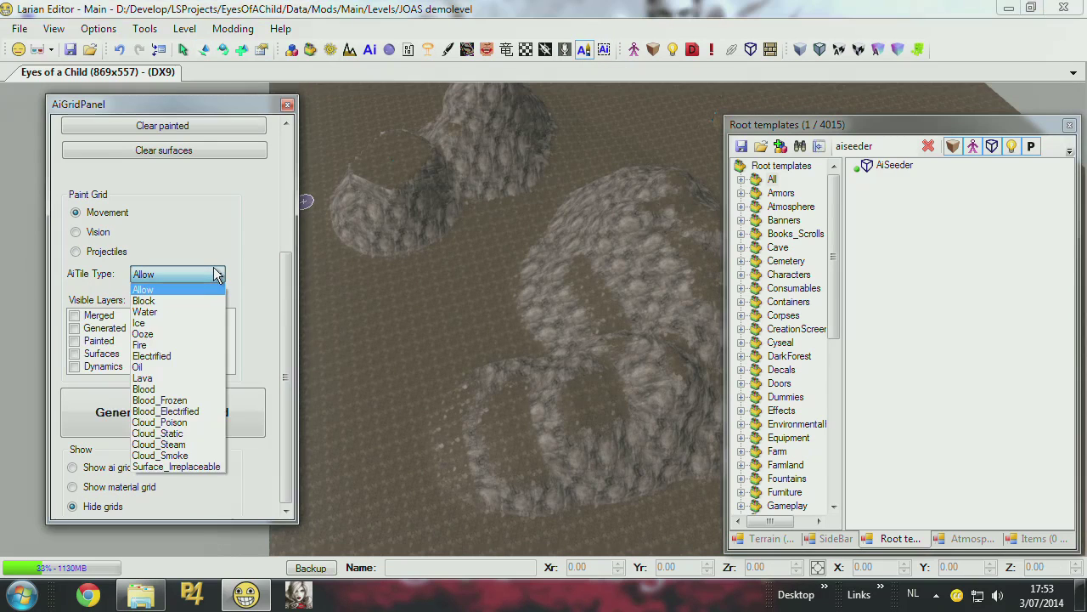
pyautogui.click(215, 275)
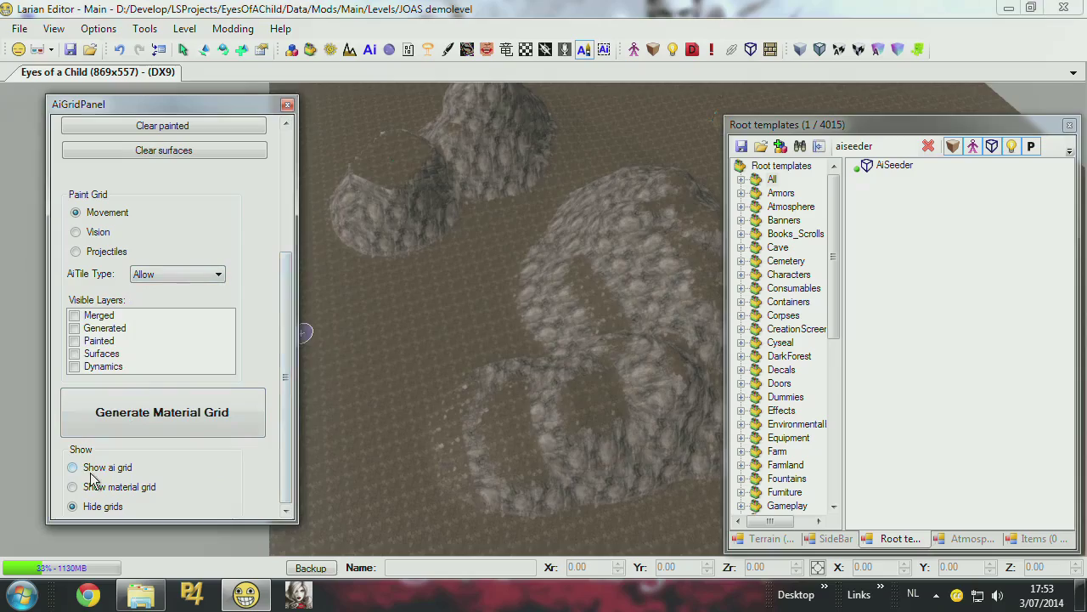
pyautogui.click(73, 467)
# - Paint Allow movement tiles over the blocked slope of the small hill and the blocked foot of the larger hill
pyautogui.moveTo(344, 261)
pyautogui.mouseDown()
pyautogui.moveTo(408, 243)
pyautogui.moveTo(388, 194)
pyautogui.moveTo(361, 206)
pyautogui.mouseUp()
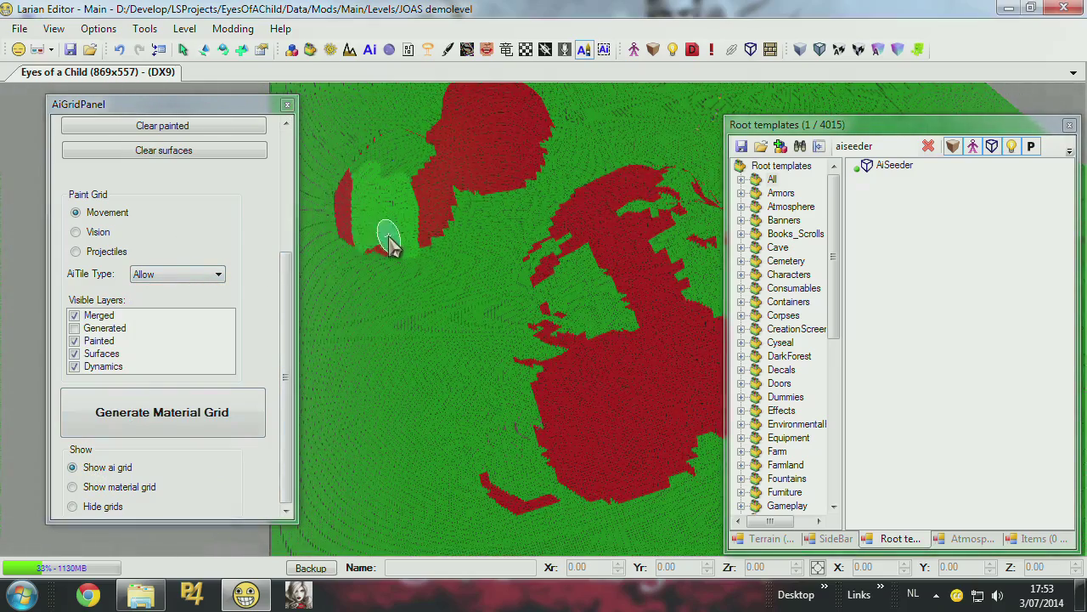
pyautogui.scroll(10, 463, 294)
pyautogui.moveTo(459, 294); pyautogui.dragTo(459, 294, button='right')
pyautogui.moveTo(511, 365)
pyautogui.mouseDown()
pyautogui.moveTo(455, 280)
pyautogui.moveTo(432, 299)
pyautogui.moveTo(462, 296)
pyautogui.moveTo(544, 332)
pyautogui.moveTo(433, 420)
pyautogui.mouseUp()
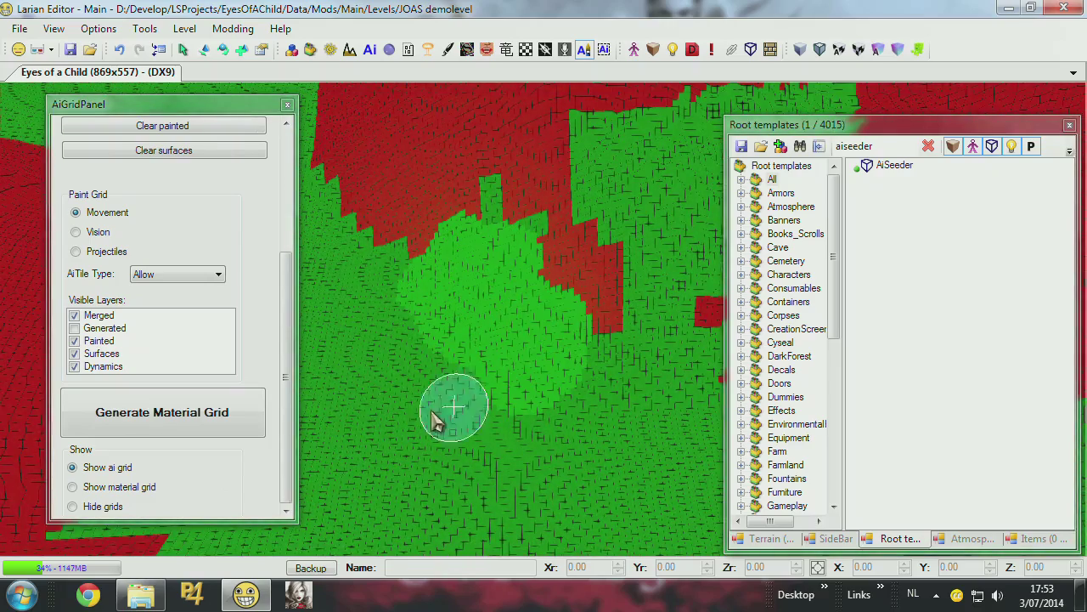
# - Paint a narrow strip of Allow tiles with a smaller brush along the edge of the remaining blocked wedge
pyautogui.scroll(-4, 451, 375)
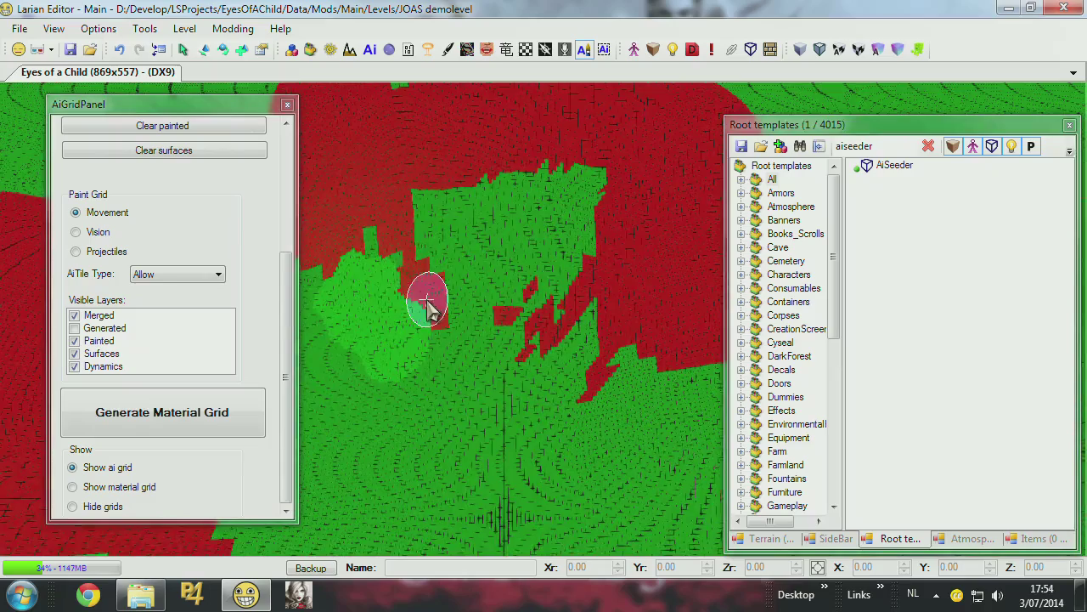
pyautogui.scroll(5, 481, 294)
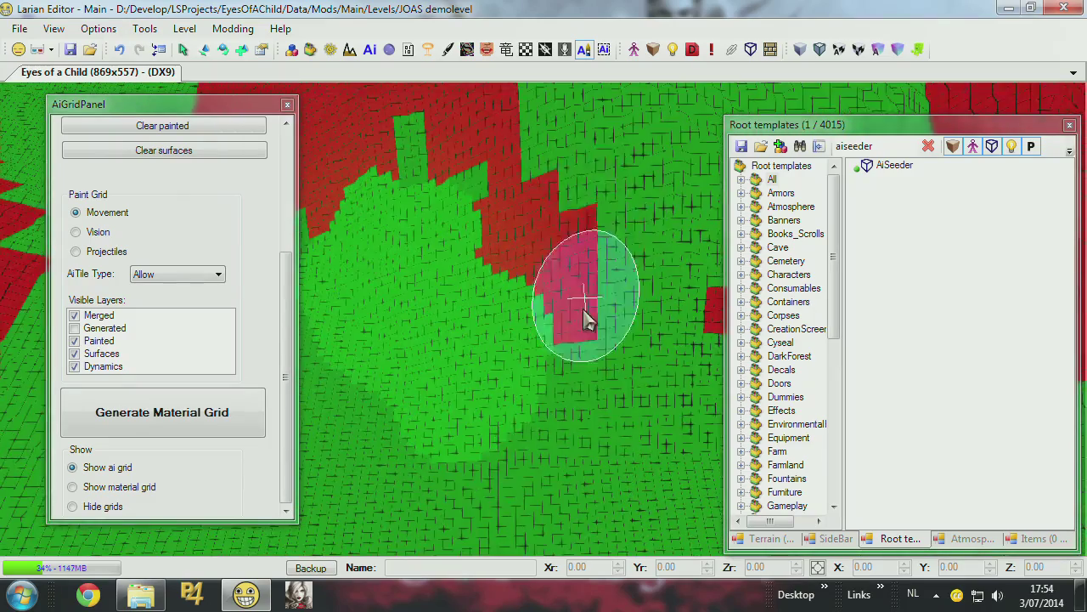
pyautogui.scroll(5, 589, 320)
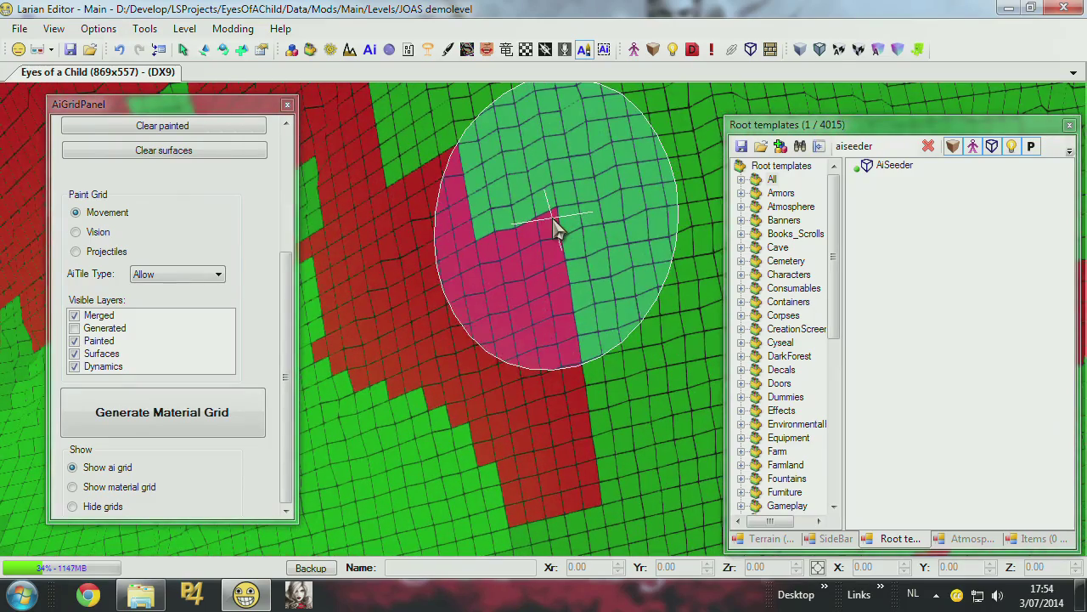
pyautogui.scroll(-4, 553, 229)
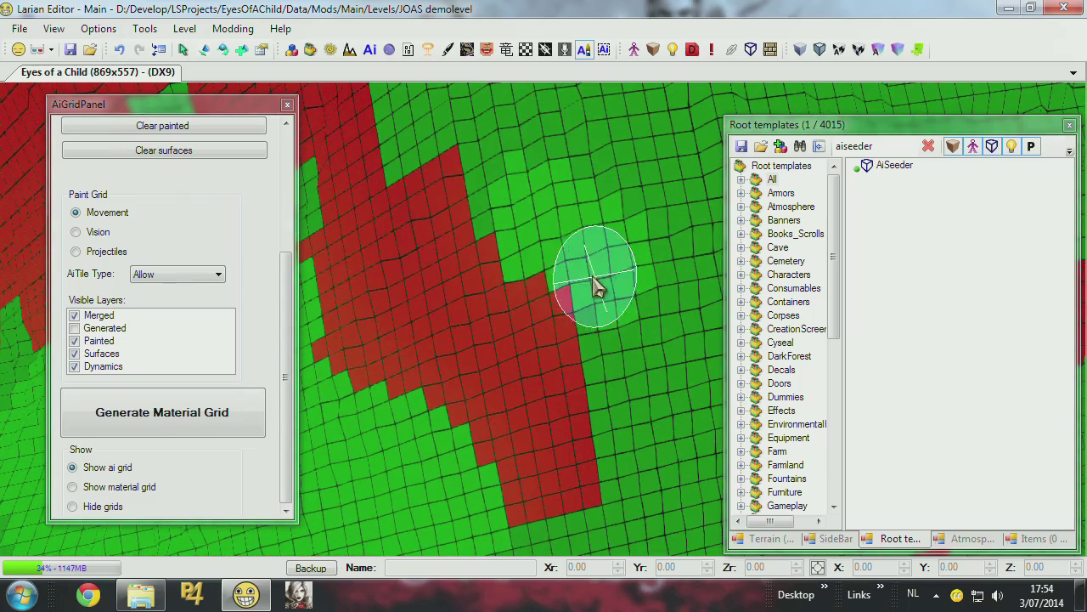
pyautogui.moveTo(554, 274)
pyautogui.mouseDown()
pyautogui.moveTo(499, 233)
pyautogui.moveTo(477, 178)
pyautogui.mouseUp()
pyautogui.scroll(-5, 473, 204)
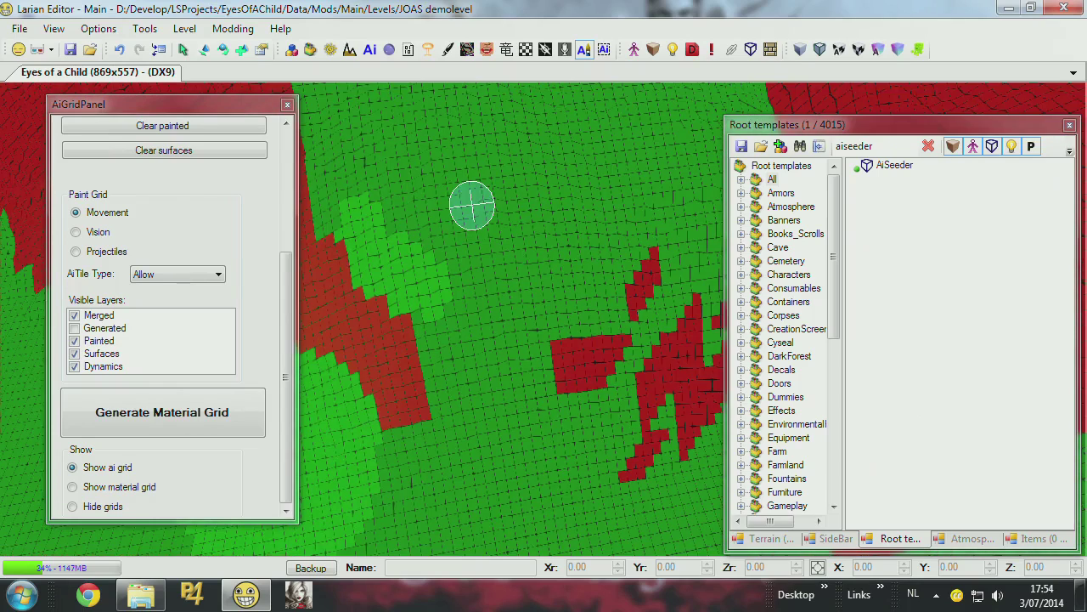
# - Paint a patch of Block movement tiles on the walkable ground between the blocked wedge and the scattered blocked tiles
pyautogui.click(170, 274)
pyautogui.click(161, 301)
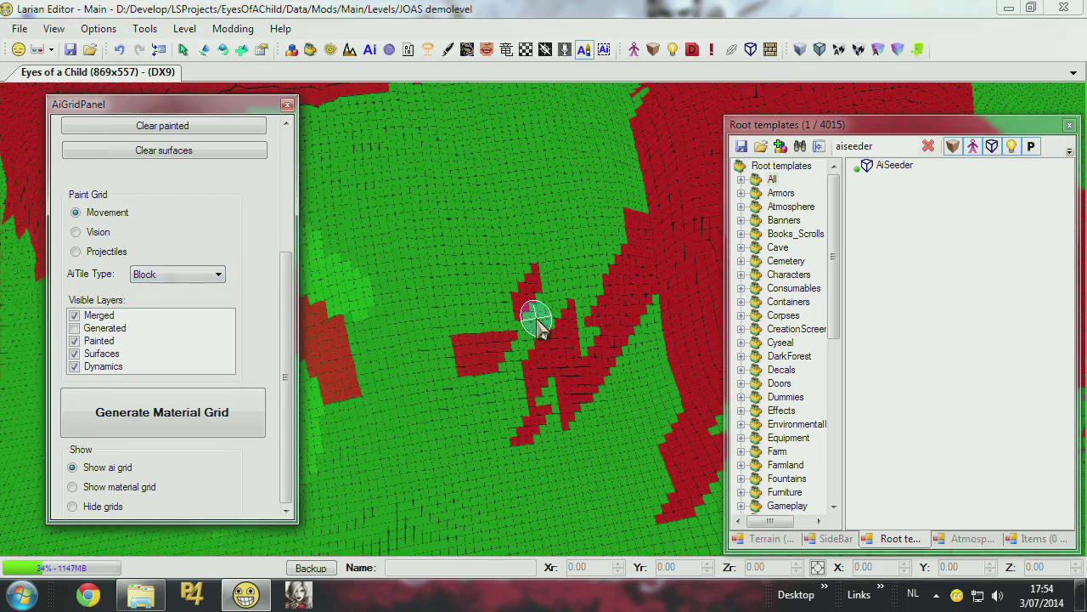
pyautogui.moveTo(402, 303)
pyautogui.mouseDown()
pyautogui.moveTo(407, 270)
pyautogui.moveTo(484, 284)
pyautogui.mouseUp()
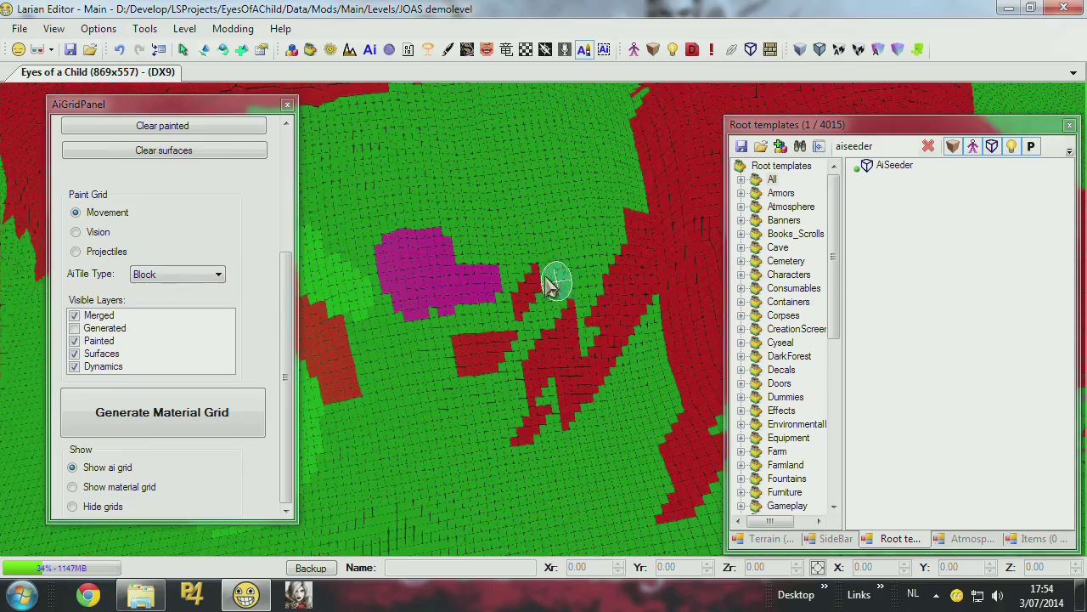
pyautogui.moveTo(546, 276); pyautogui.dragTo(558, 260, button='middle')
pyautogui.moveTo(556, 266)
pyautogui.mouseDown()
pyautogui.moveTo(626, 243)
pyautogui.moveTo(635, 272)
pyautogui.moveTo(565, 274)
pyautogui.moveTo(524, 243)
pyautogui.moveTo(653, 345)
pyautogui.moveTo(671, 338)
pyautogui.mouseUp()
pyautogui.moveTo(607, 323); pyautogui.dragTo(595, 321, button='middle')
pyautogui.scroll(-3, 595, 320)
# - Clear all painted Movement data from the AI grid
pyautogui.moveTo(285, 271)
pyautogui.mouseDown()
pyautogui.moveTo(269, 154)
pyautogui.moveTo(277, 175)
pyautogui.mouseUp()
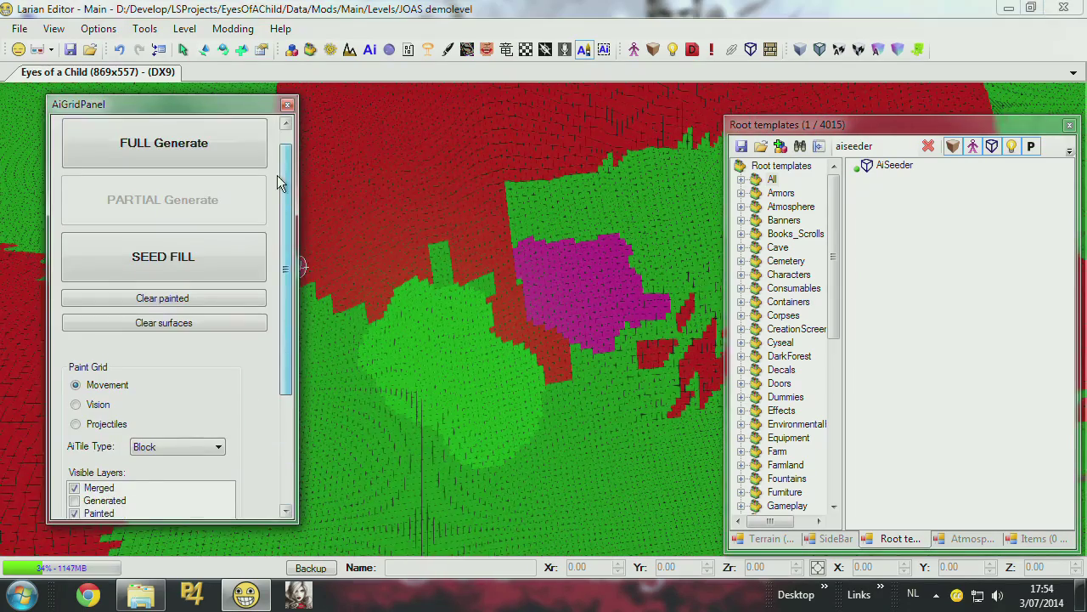
pyautogui.click(174, 302)
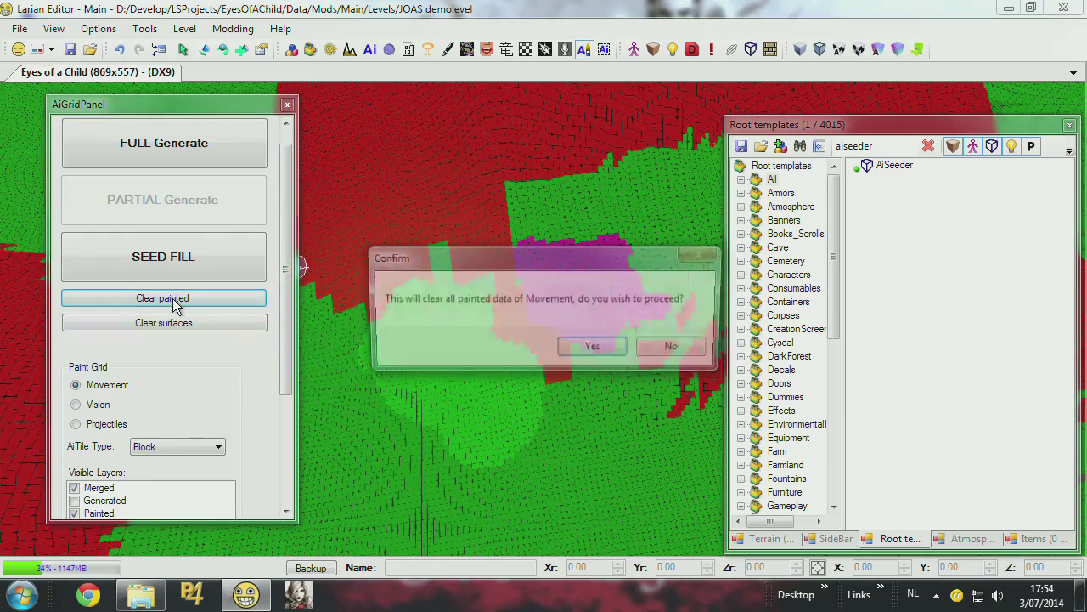
pyautogui.click(613, 345)
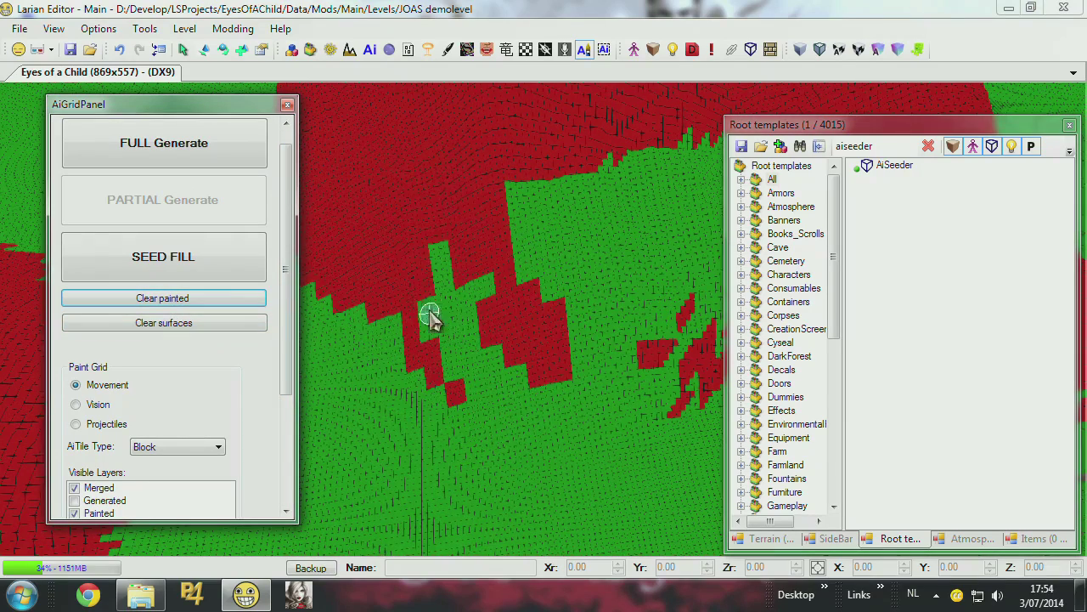
# - Review the available AiTile types and hide the grids to expose the terrain
pyautogui.scroll(-5, 476, 280)
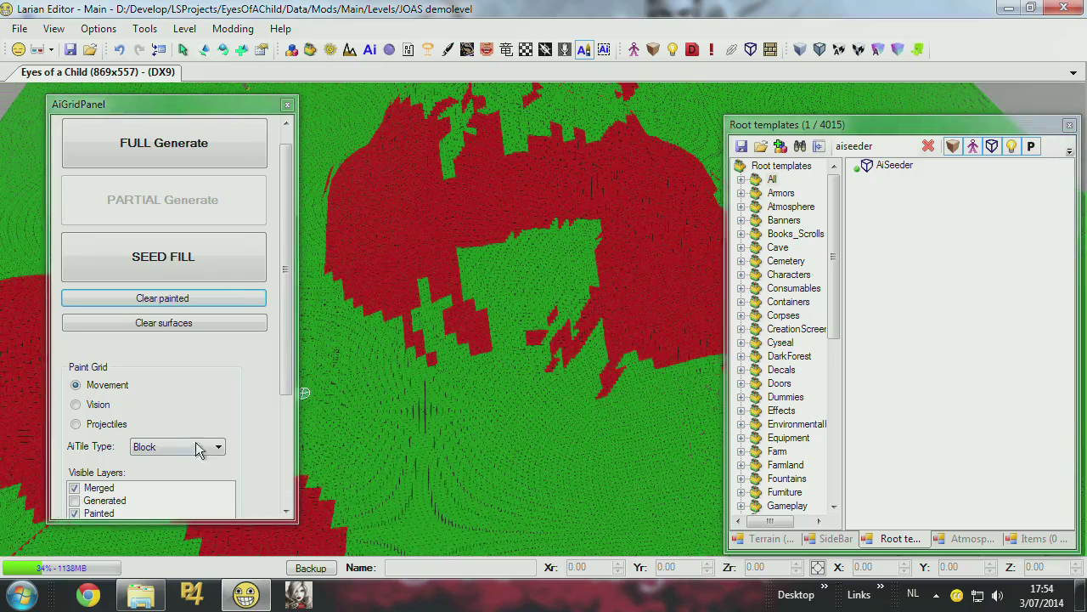
pyautogui.moveTo(281, 393); pyautogui.dragTo(290, 509)
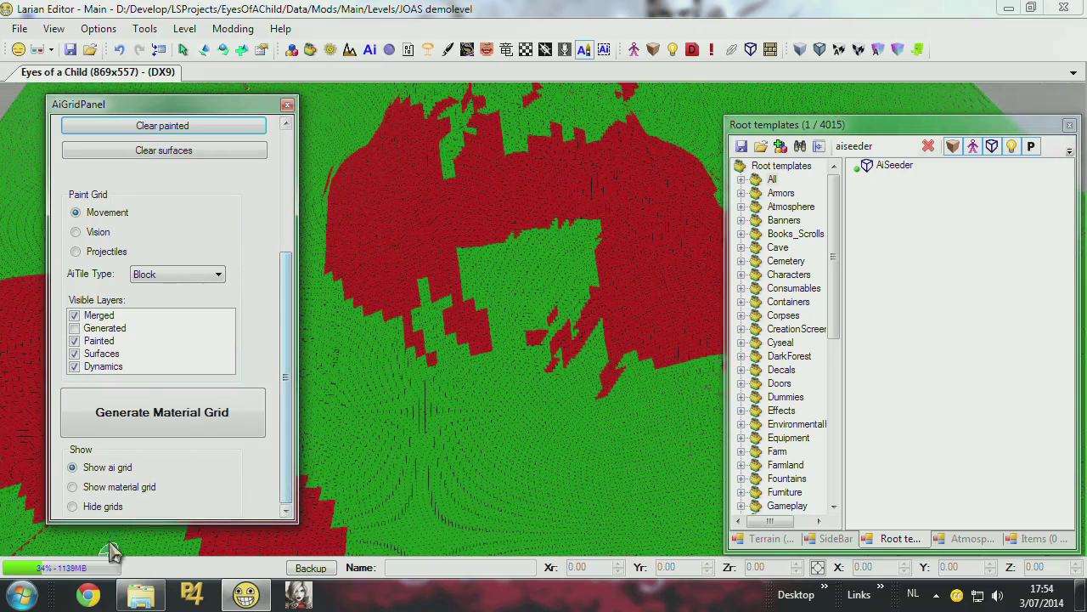
pyautogui.click(159, 276)
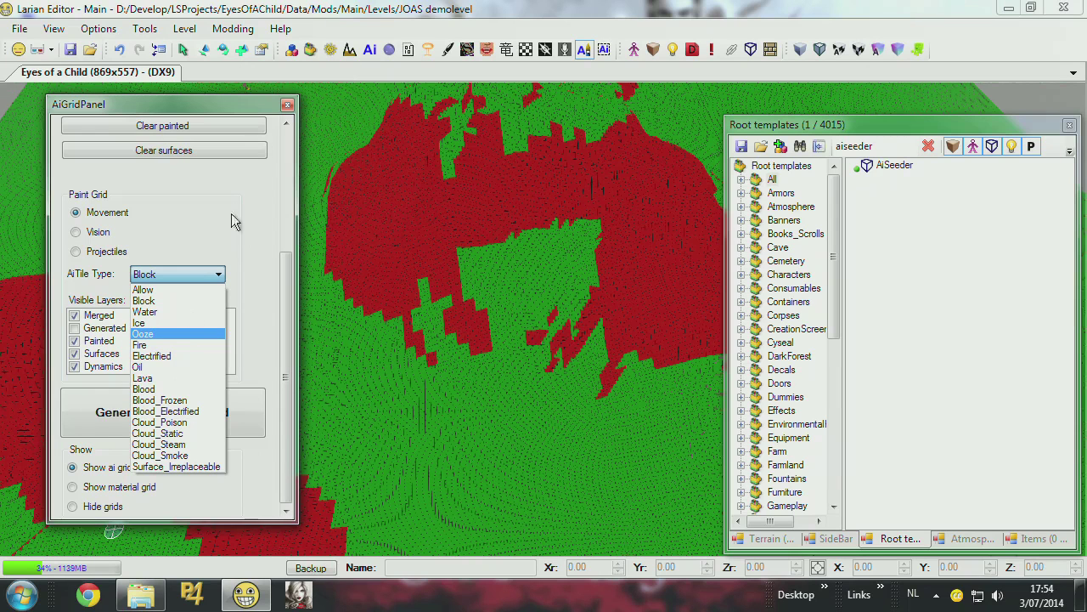
pyautogui.click(95, 506)
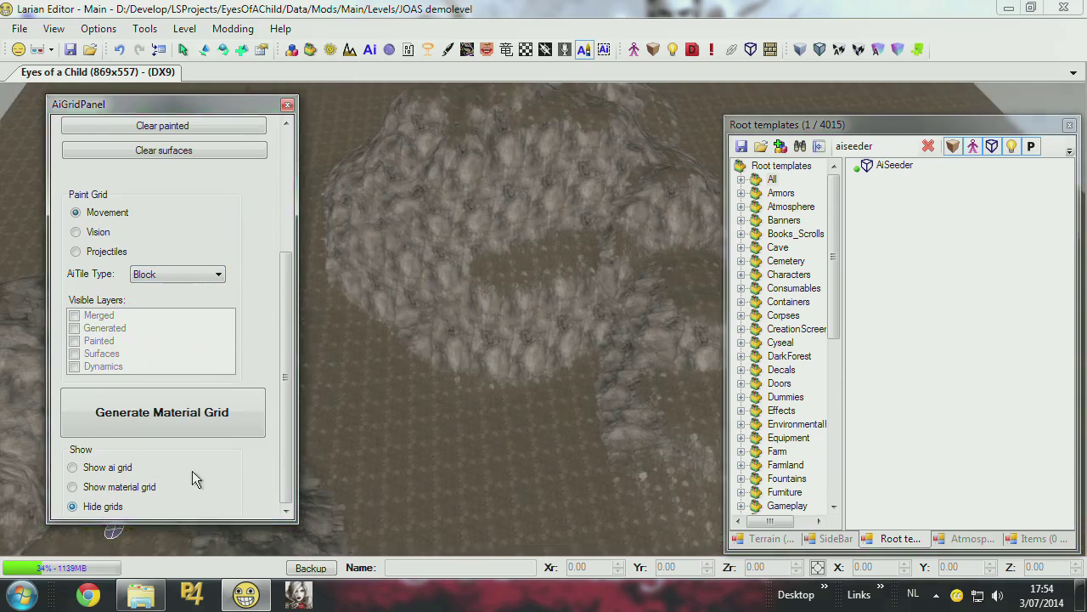
# - Paint a large Ice surface over the hill slope and the ground in front of it
pyautogui.click(169, 281)
pyautogui.click(162, 323)
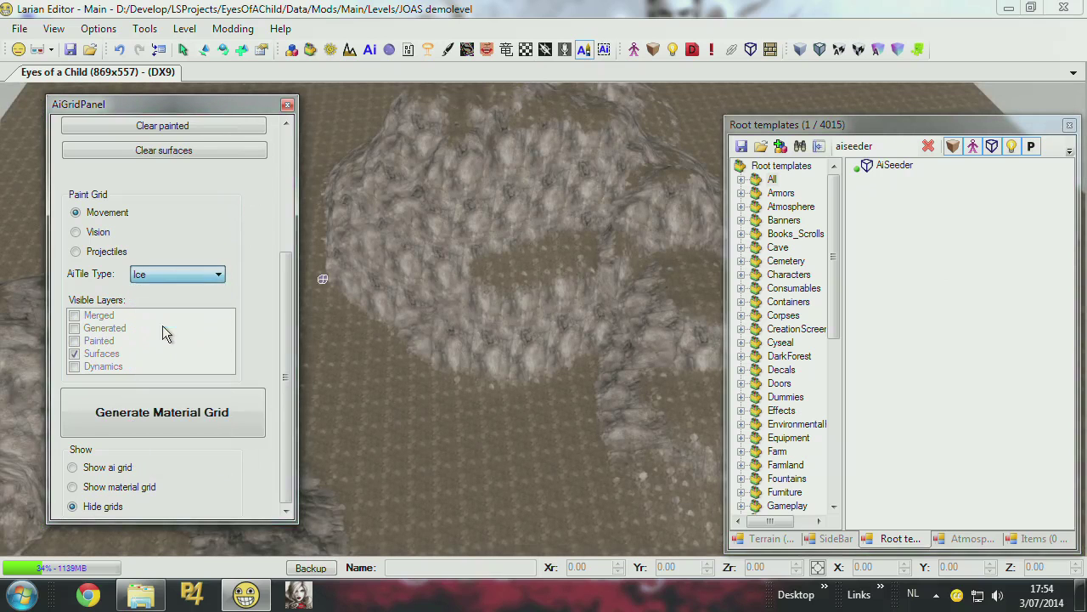
pyautogui.moveTo(430, 421)
pyautogui.mouseDown()
pyautogui.moveTo(468, 454)
pyautogui.moveTo(551, 388)
pyautogui.moveTo(444, 347)
pyautogui.moveTo(510, 389)
pyautogui.mouseUp()
pyautogui.moveTo(510, 388)
pyautogui.mouseDown(button='middle')
pyautogui.moveTo(493, 393)
pyautogui.moveTo(507, 391)
pyautogui.moveTo(521, 312)
pyautogui.mouseUp(button='middle')
pyautogui.scroll(3, 507, 391)
pyautogui.moveTo(521, 312)
pyautogui.mouseDown()
pyautogui.moveTo(487, 225)
pyautogui.moveTo(416, 340)
pyautogui.mouseUp()
pyautogui.moveTo(415, 339)
pyautogui.mouseDown(button='middle')
pyautogui.moveTo(408, 323)
pyautogui.moveTo(425, 330)
pyautogui.mouseUp(button='middle')
pyautogui.scroll(-3, 408, 323)
pyautogui.moveTo(570, 394)
pyautogui.mouseDown()
pyautogui.moveTo(401, 250)
pyautogui.moveTo(417, 265)
pyautogui.mouseUp()
# - Paint a Fire surface over the near part of the ice and ignore the code issue dialog
pyautogui.click(189, 287)
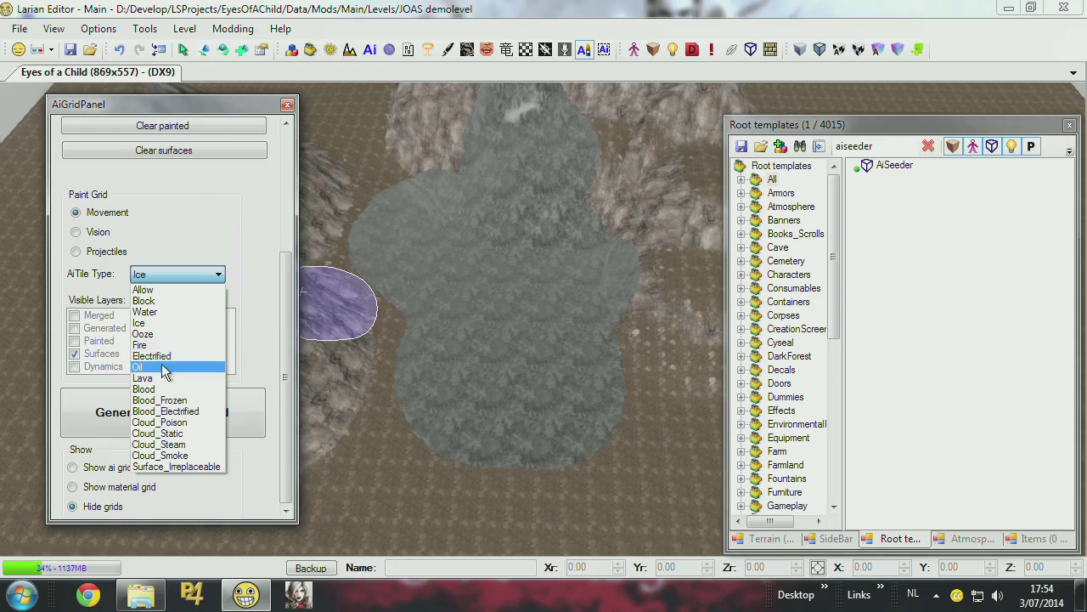
pyautogui.click(168, 346)
pyautogui.moveTo(478, 437); pyautogui.dragTo(467, 389)
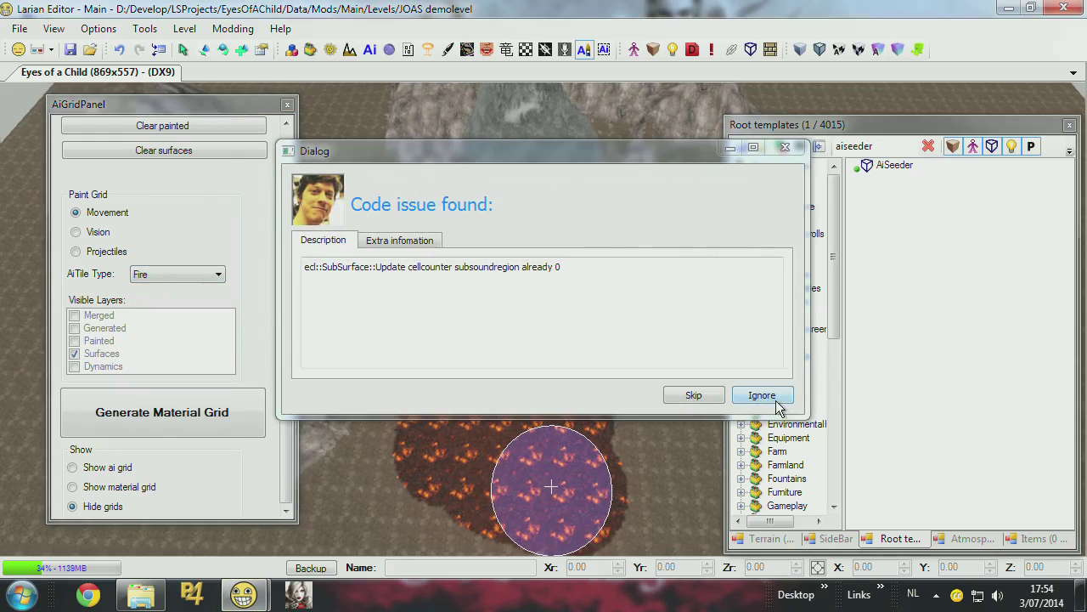
pyautogui.click(762, 396)
pyautogui.scroll(3, 461, 417)
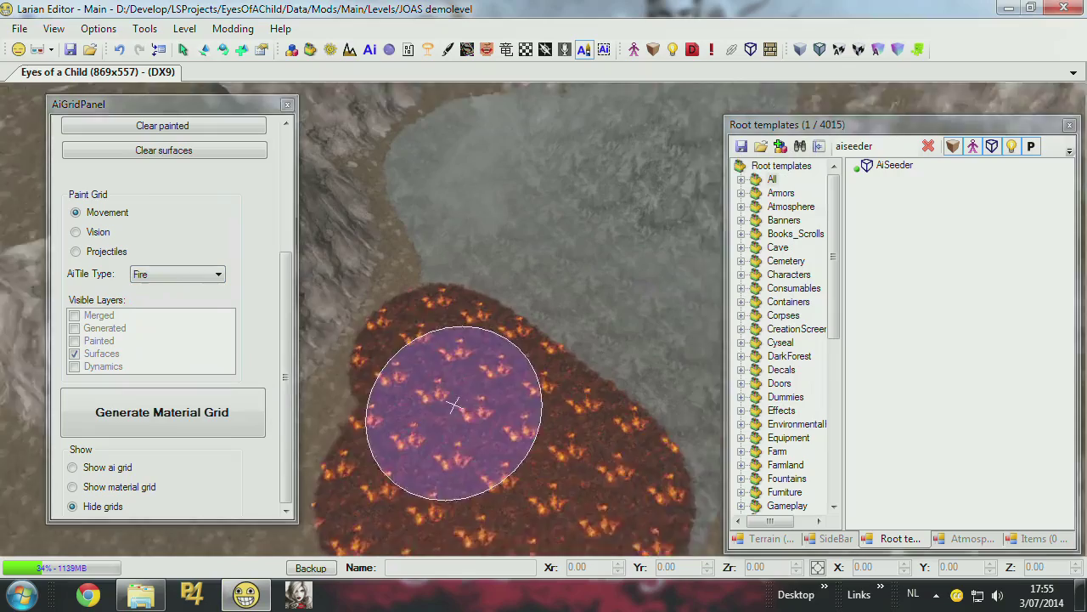
# - Paint a Blood_Electrified surface over the area where the ice and fire surfaces meet
pyautogui.click(208, 274)
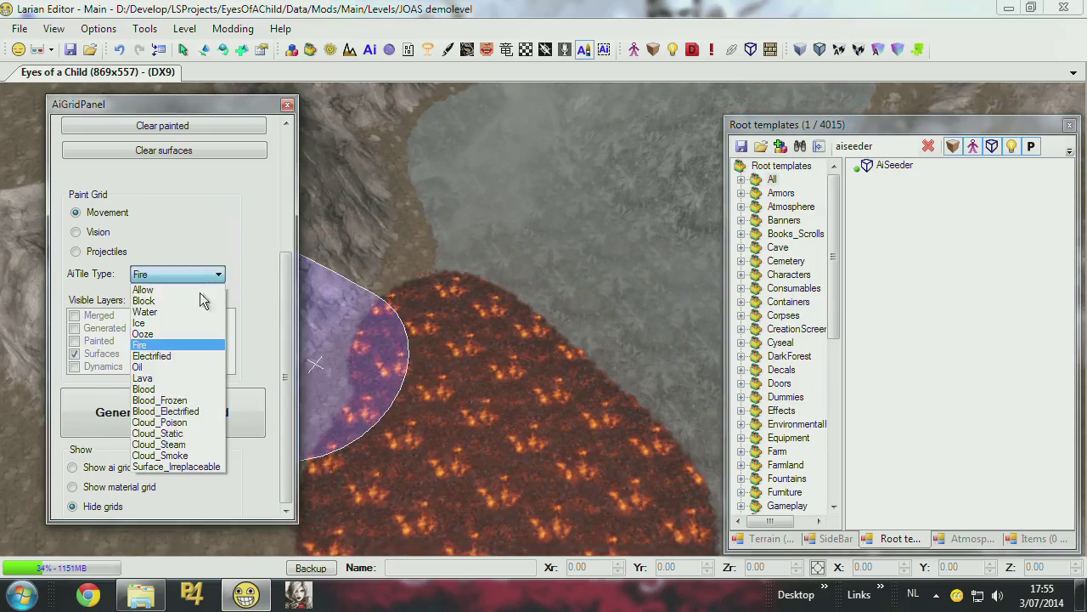
pyautogui.click(166, 411)
pyautogui.moveTo(501, 315)
pyautogui.mouseDown()
pyautogui.moveTo(595, 344)
pyautogui.moveTo(462, 333)
pyautogui.moveTo(540, 388)
pyautogui.moveTo(461, 344)
pyautogui.mouseUp()
pyautogui.scroll(-3, 461, 346)
pyautogui.moveTo(461, 346); pyautogui.dragTo(456, 347, button='middle')
pyautogui.scroll(2, 455, 348)
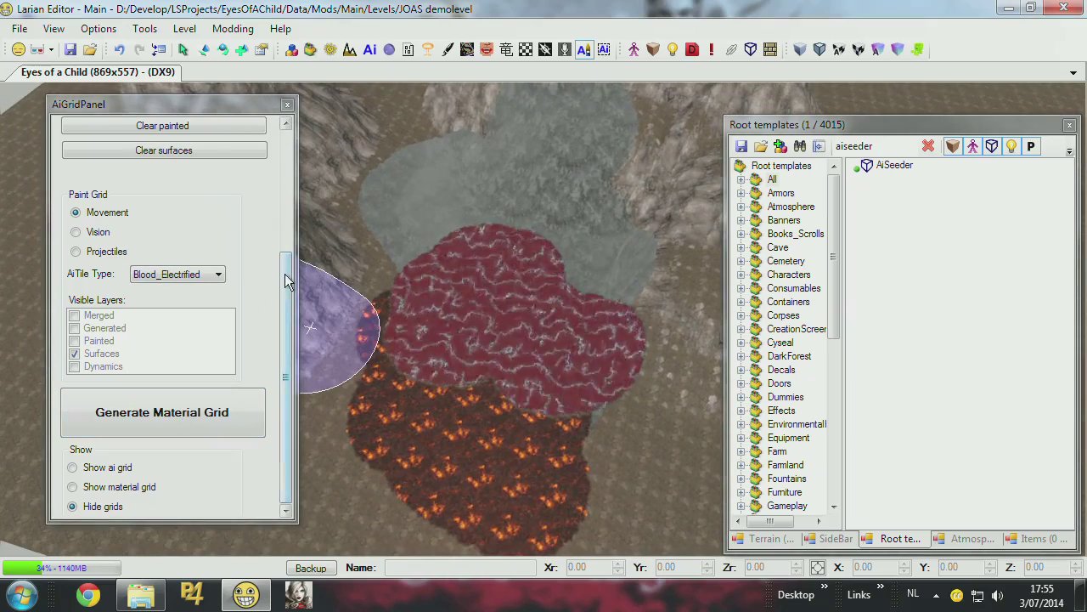
# - Erase the painted surfaces with the brush, starting with the electrified blood and continuing across the fire
pyautogui.keyDown('shift'); pyautogui.moveTo(497, 285); pyautogui.dragTo(423, 332); pyautogui.keyUp('shift')
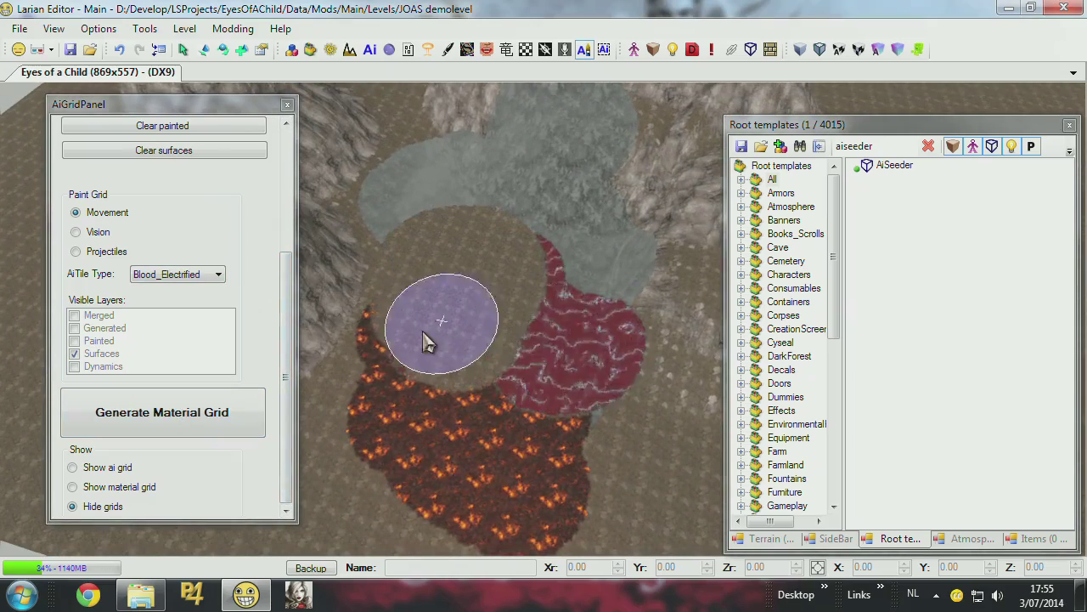
pyautogui.moveTo(433, 406)
pyautogui.mouseDown()
pyautogui.moveTo(398, 421)
pyautogui.moveTo(543, 399)
pyautogui.mouseUp()
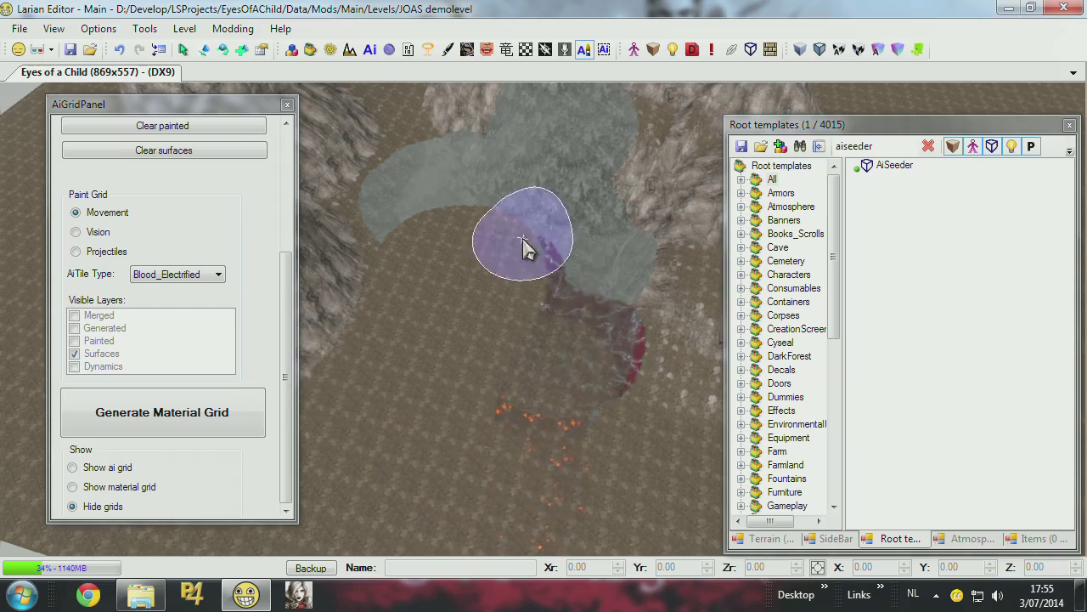